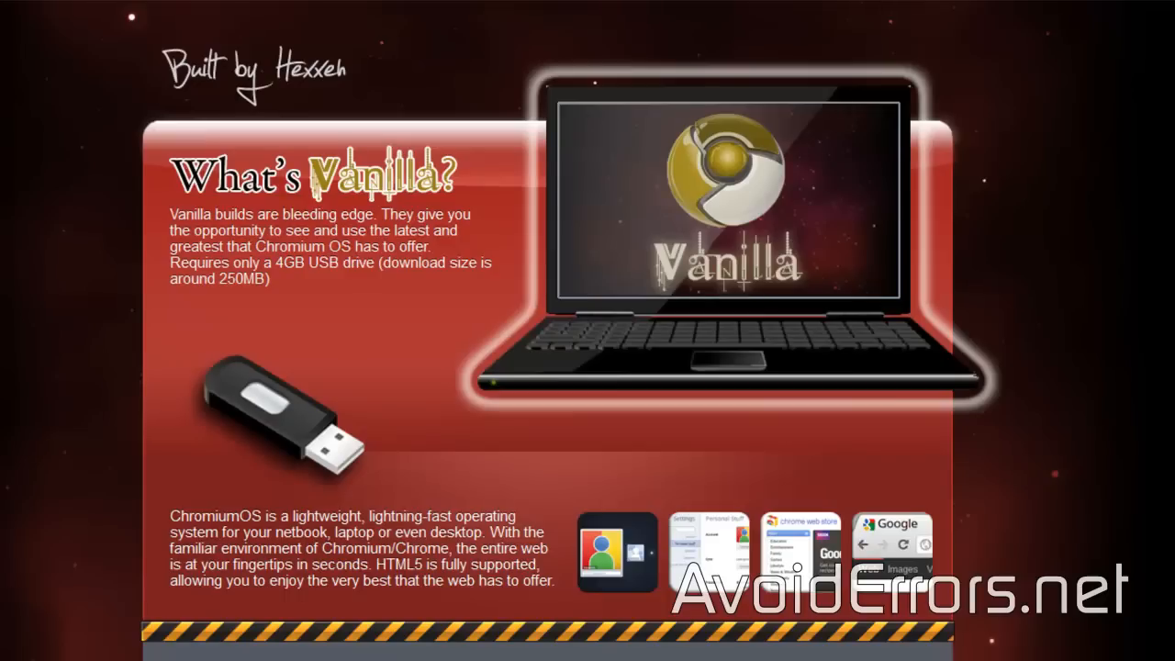
{"action": "scroll", "coordinate": [587, 330], "scroll_direction": "down", "scroll_amount": 1}
{"action": "scroll", "coordinate": [587, 330], "scroll_direction": "down", "scroll_amount": 3}
{"action": "scroll", "coordinate": [587, 330], "scroll_direction": "down", "scroll_amount": 3}
{"action": "scroll", "coordinate": [588, 330], "scroll_direction": "down", "scroll_amount": 2}
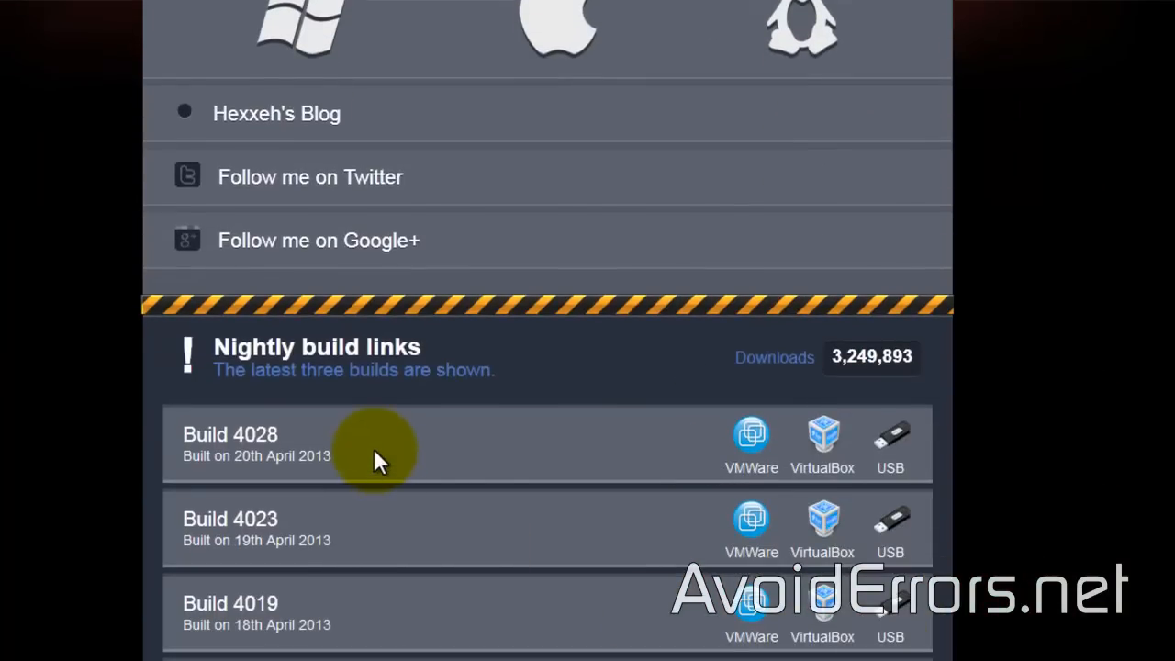
Choose the Build 4028 VirtualBox image and tick 'I have read the above'.
{"action": "left_click", "coordinate": [838, 439]}
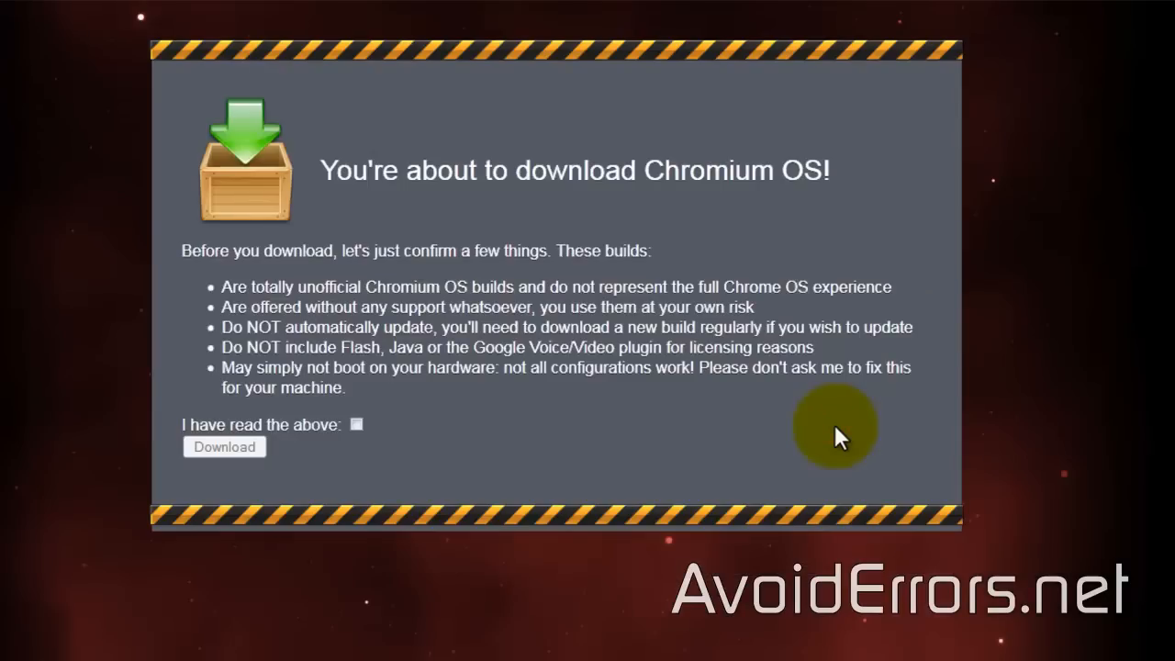
{"action": "left_click", "coordinate": [357, 425]}
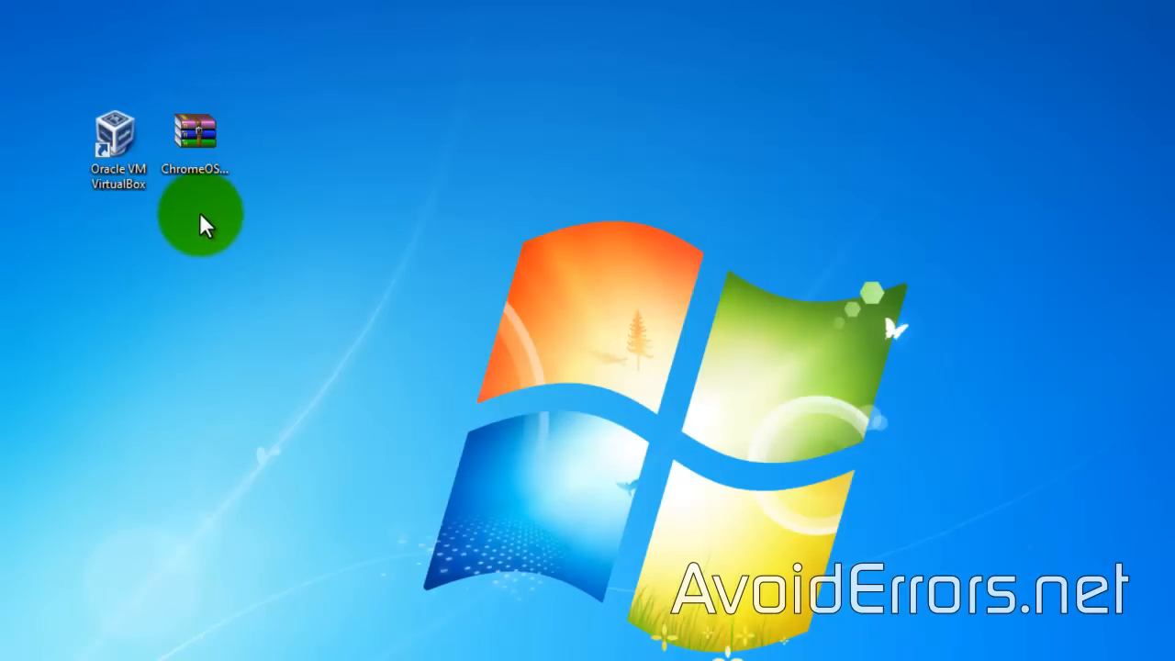
Extract the ChromeOS archive onto the desktop and refresh so the .vdi appears.
{"action": "right_click", "coordinate": [199, 138]}
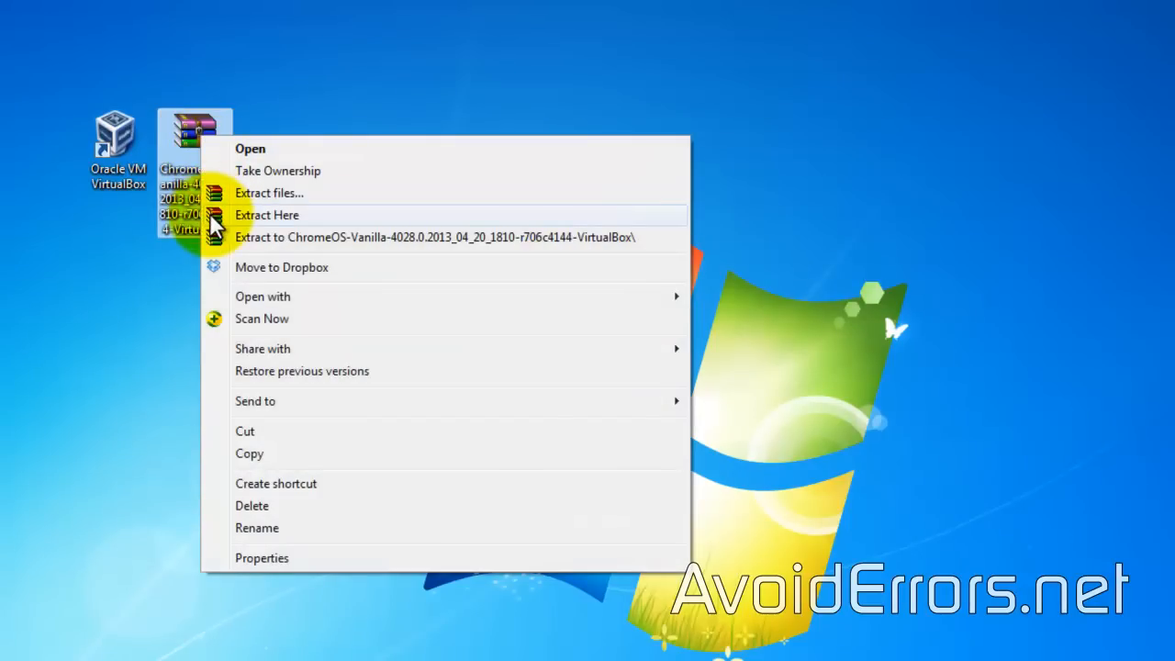
{"action": "left_click", "coordinate": [213, 220]}
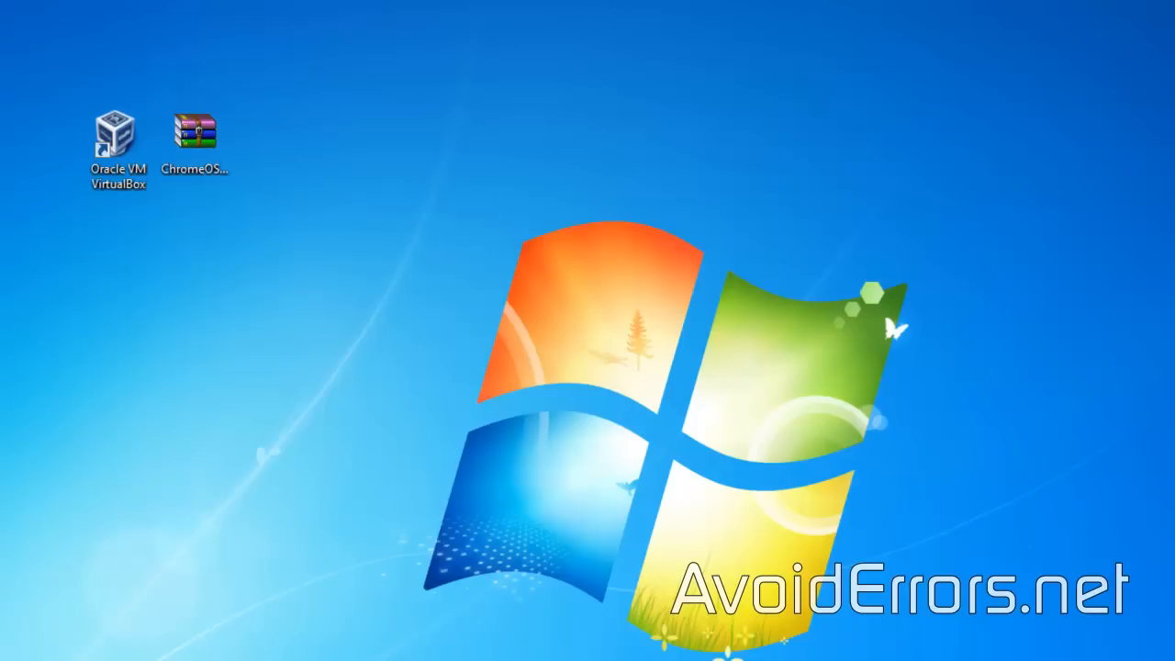
{"action": "left_click", "coordinate": [292, 154]}
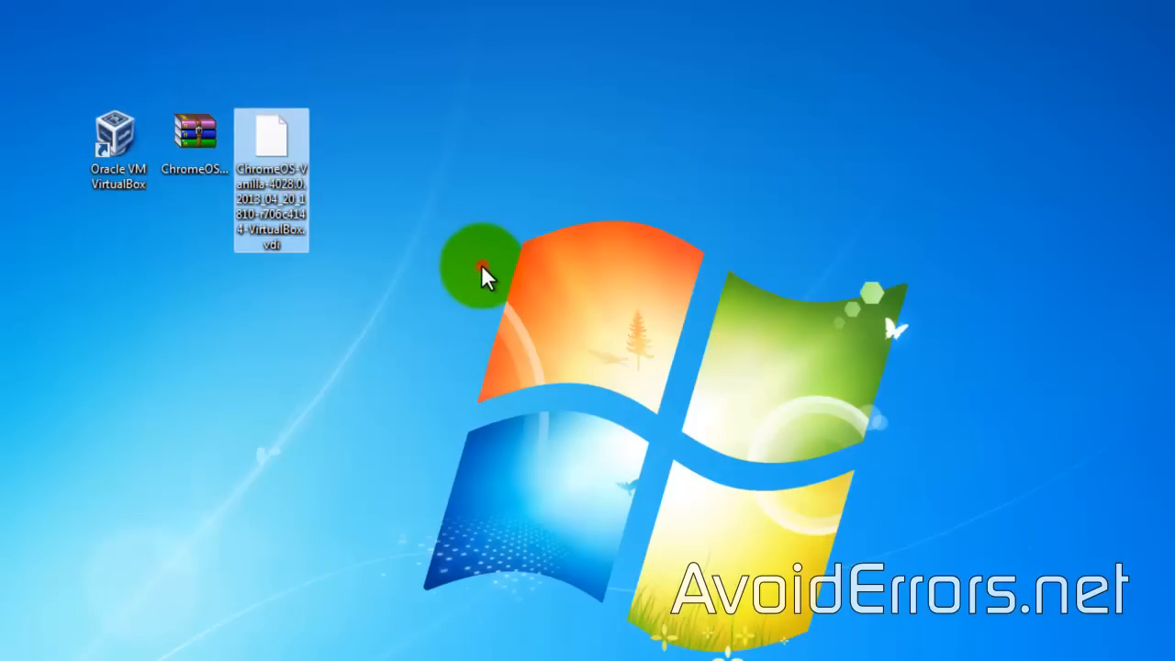
{"action": "left_click", "coordinate": [481, 264]}
{"action": "right_click", "coordinate": [368, 157]}
{"action": "left_click", "coordinate": [403, 214]}
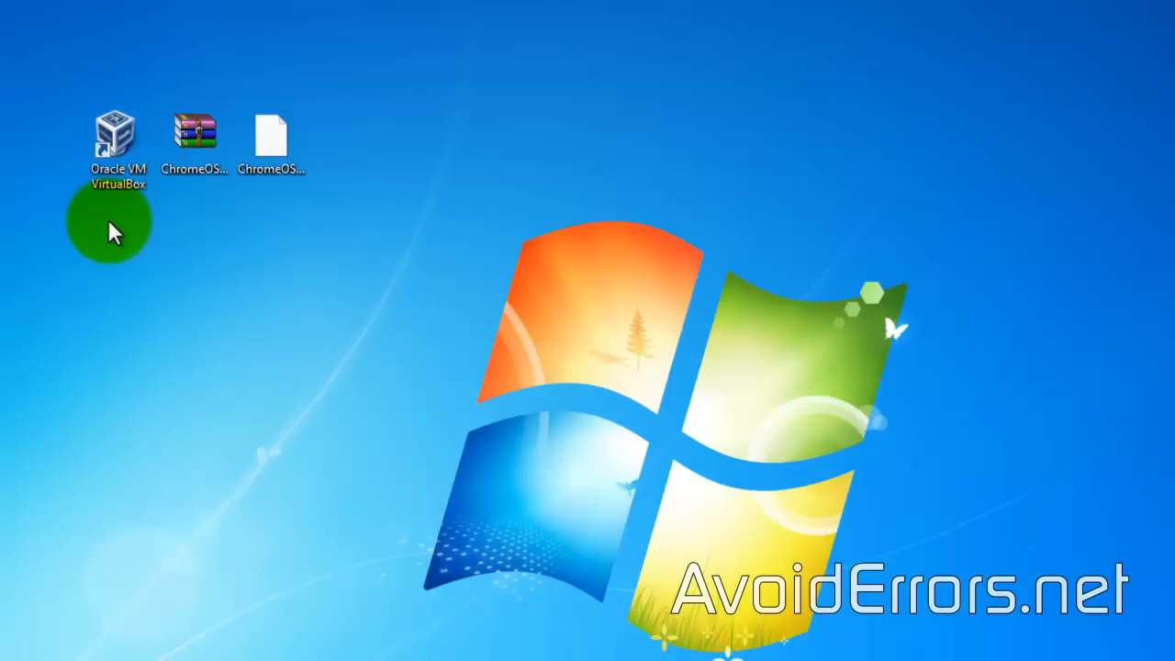
Create a new VirtualBox machine named Chrome-OS with type Linux, version Other Linux.
{"action": "double_click", "coordinate": [102, 186]}
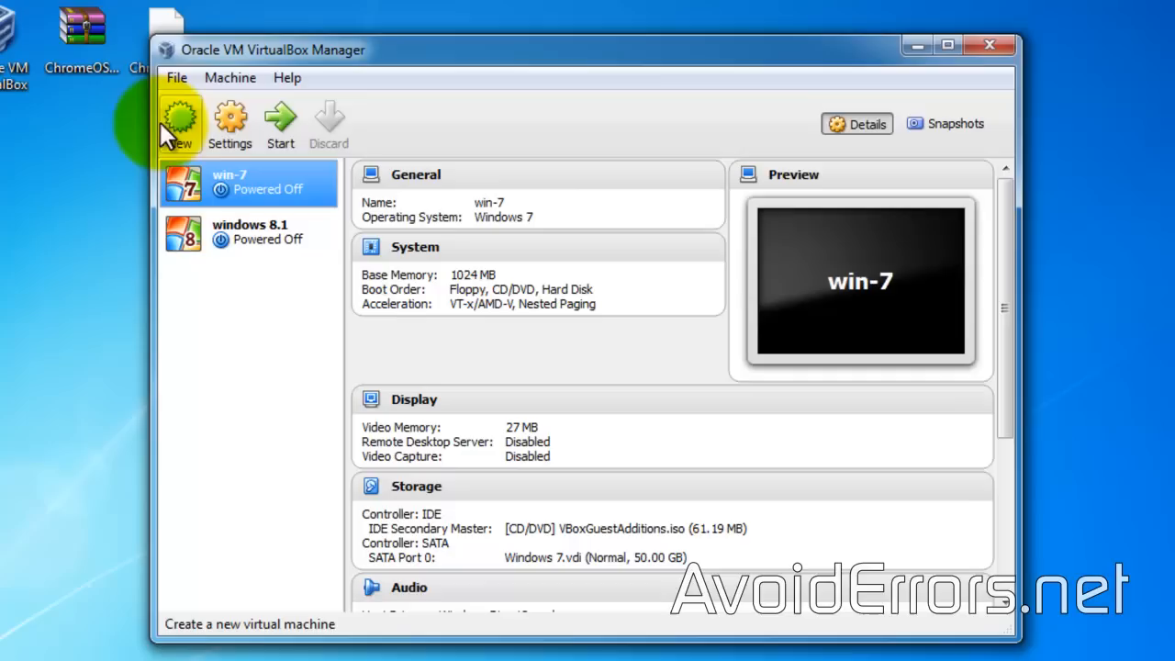
{"action": "left_click", "coordinate": [169, 122]}
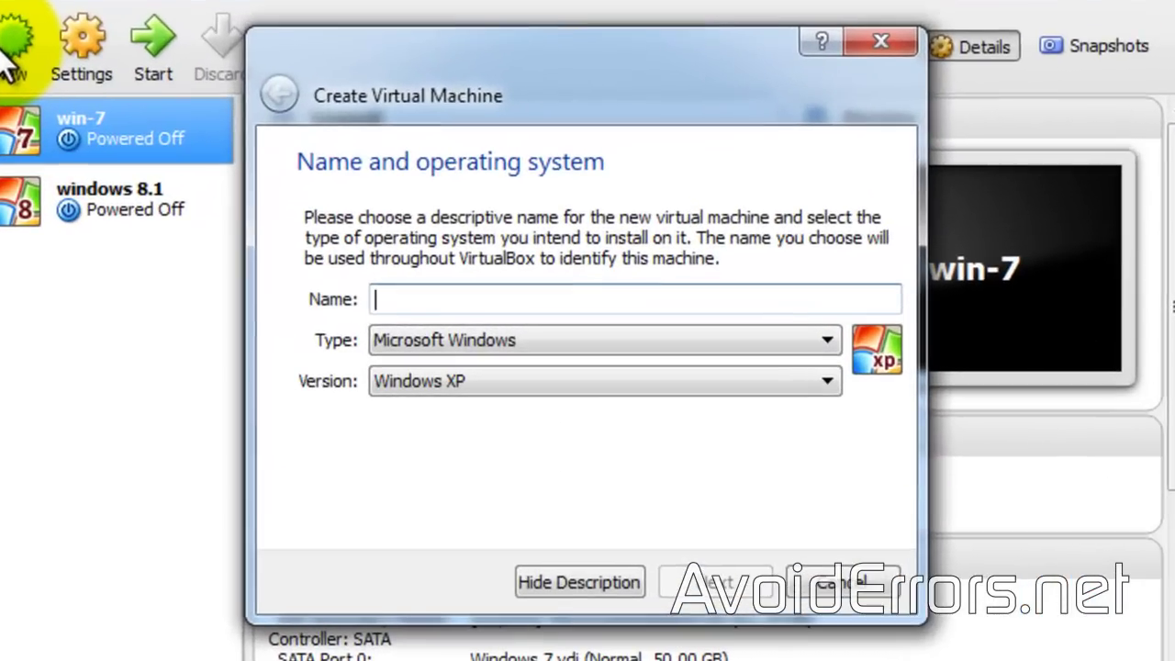
{"action": "type", "text": "Chrome-OS"}
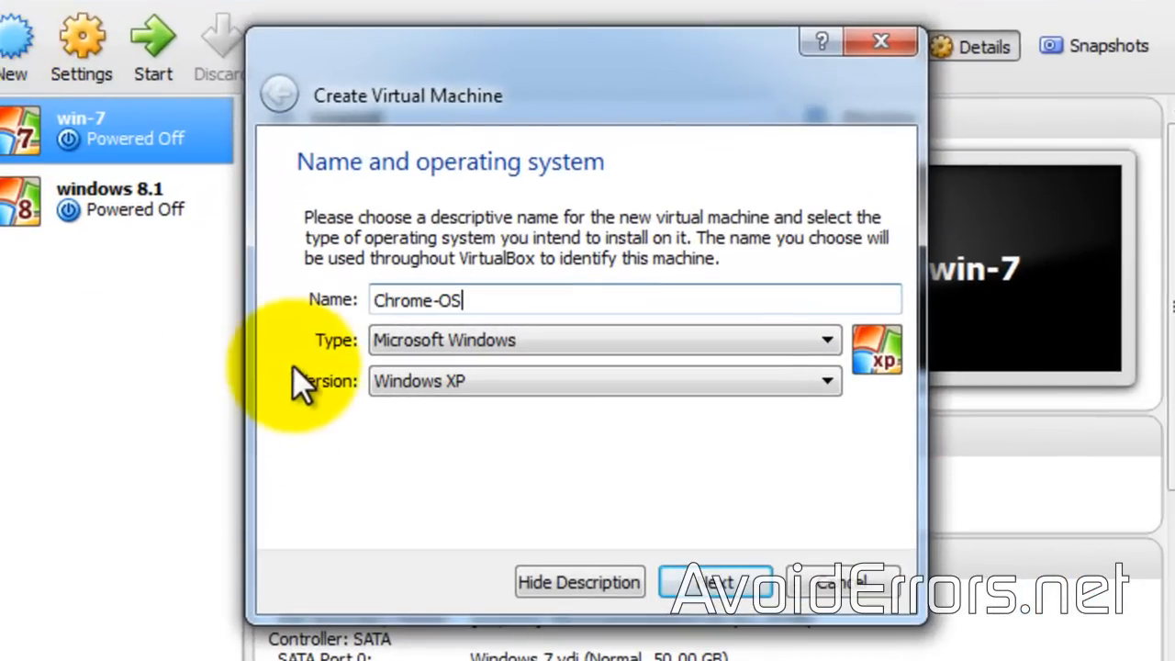
{"action": "left_click", "coordinate": [826, 340]}
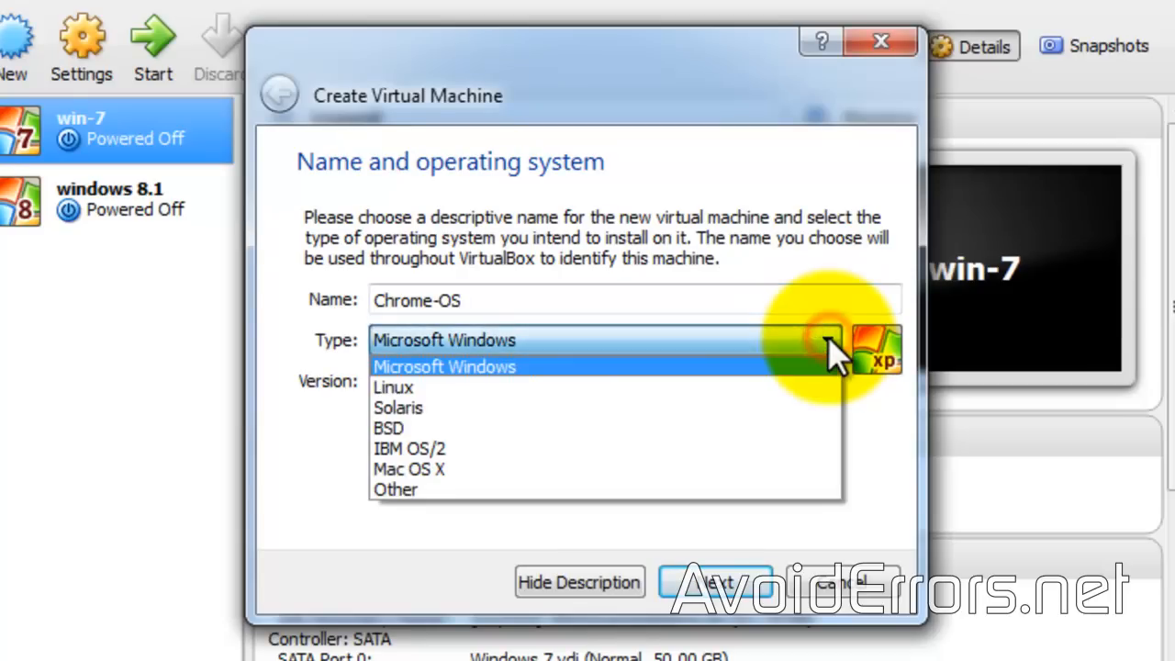
{"action": "left_click", "coordinate": [773, 387]}
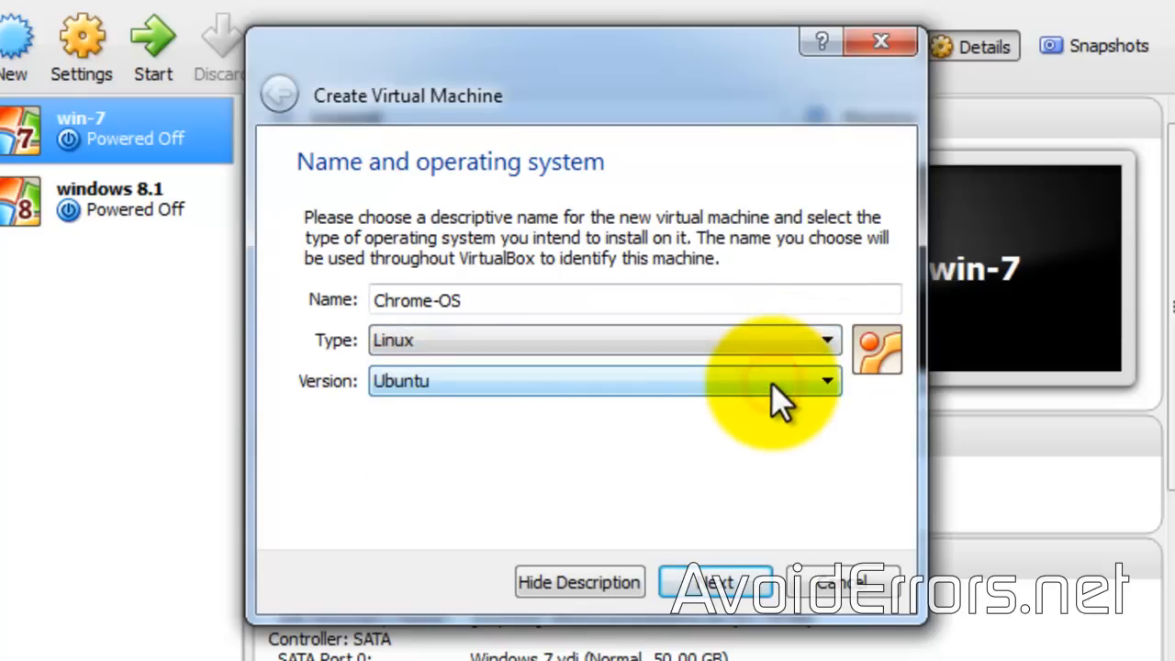
{"action": "left_click", "coordinate": [828, 382]}
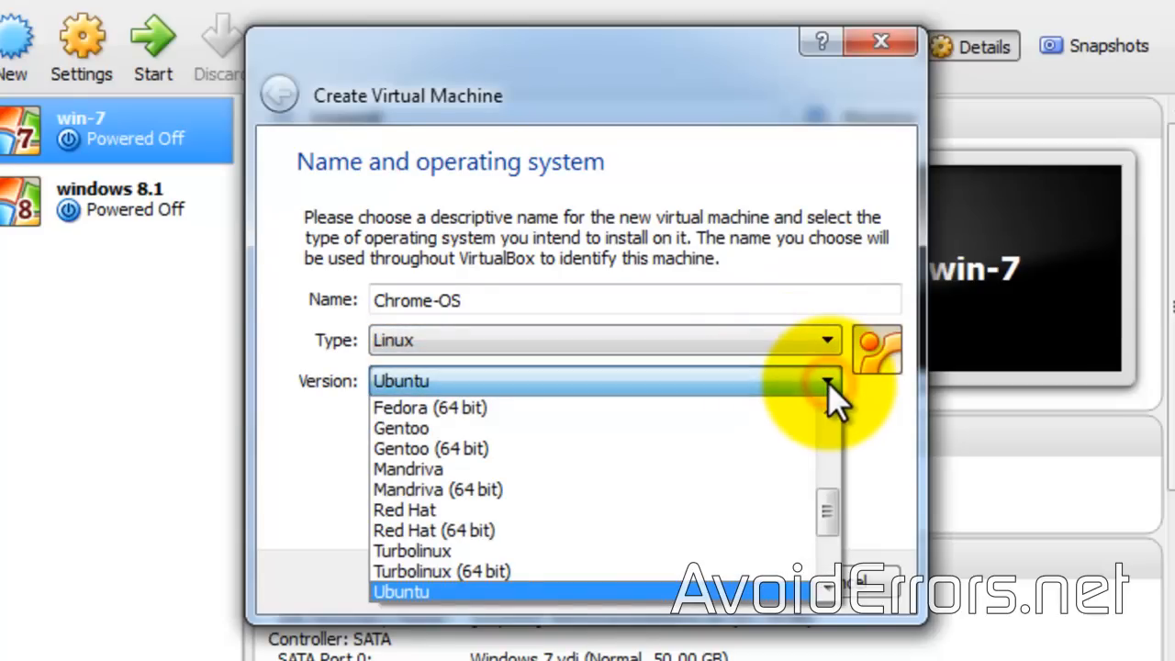
{"action": "left_click_drag", "start_coordinate": [830, 505], "coordinate": [829, 541]}
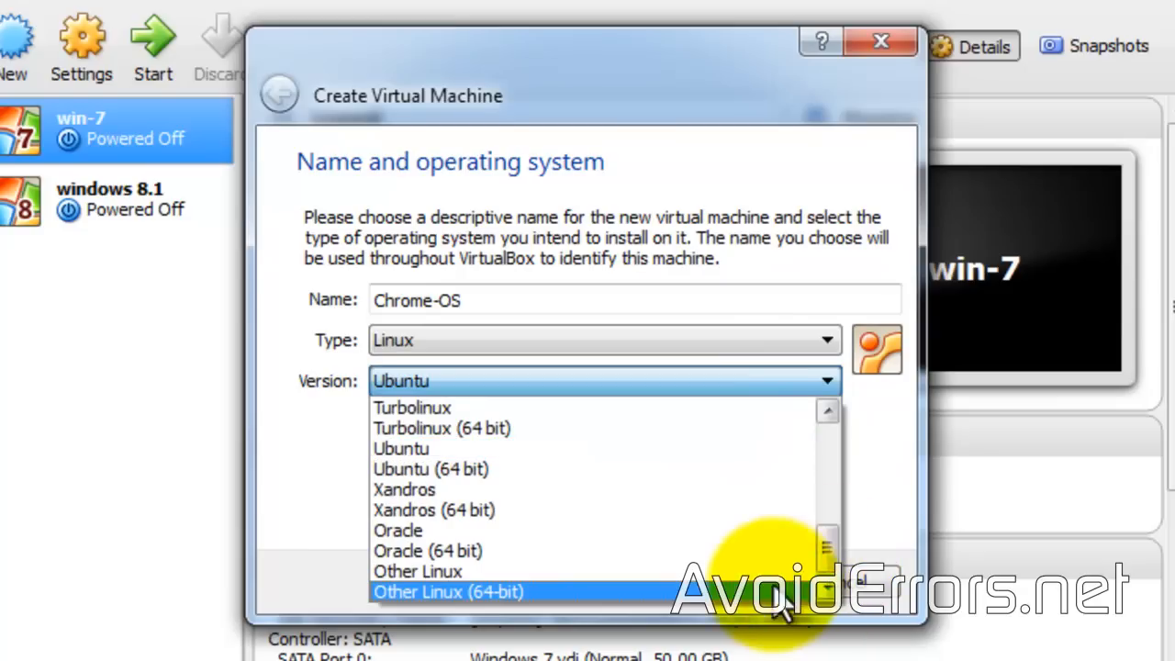
{"action": "left_click", "coordinate": [736, 570]}
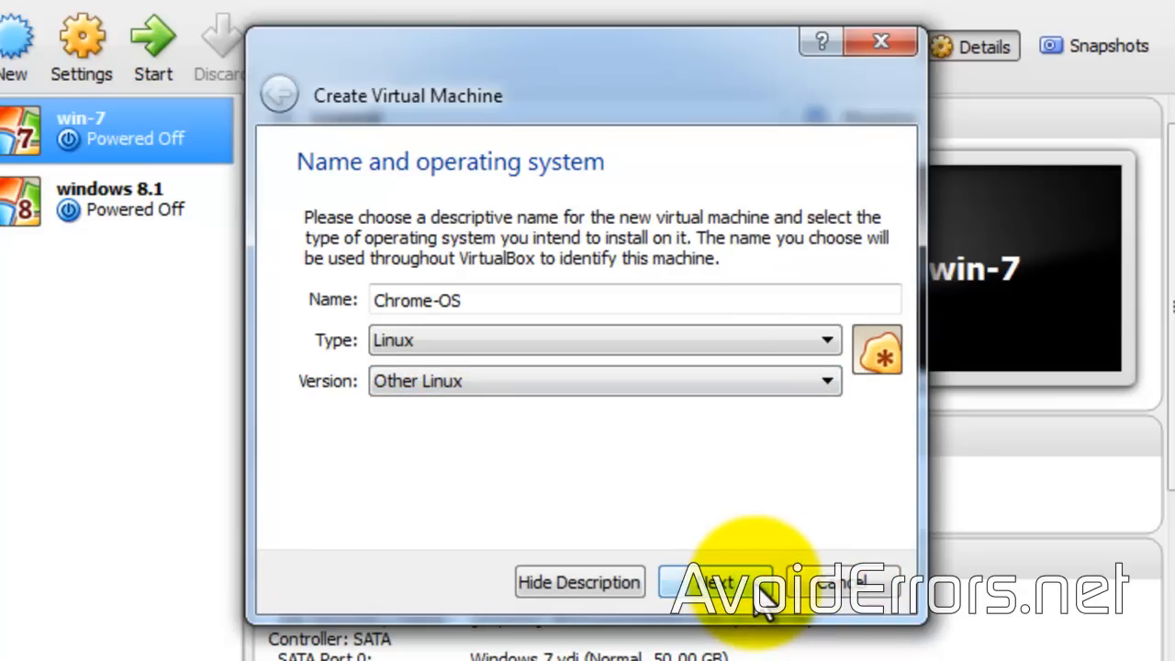
{"action": "left_click", "coordinate": [756, 587]}
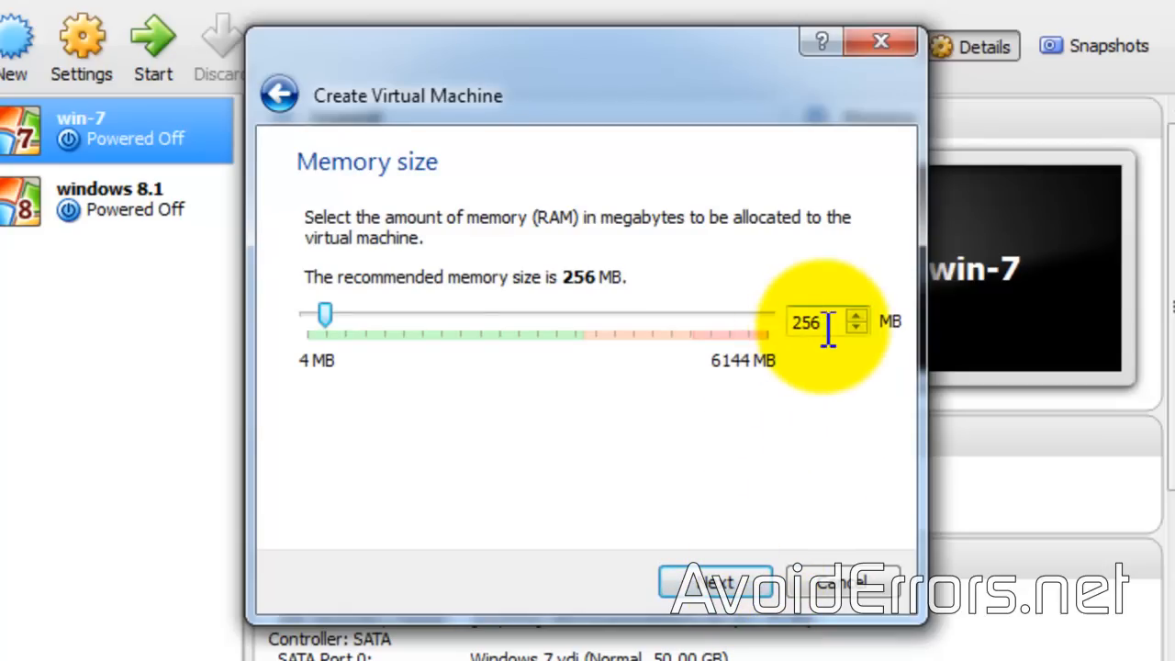
Give the machine 1024 MB of memory and continue to the hard drive step.
{"action": "left_click_drag", "start_coordinate": [829, 328], "coordinate": [774, 326]}
{"action": "type", "text": "1024"}
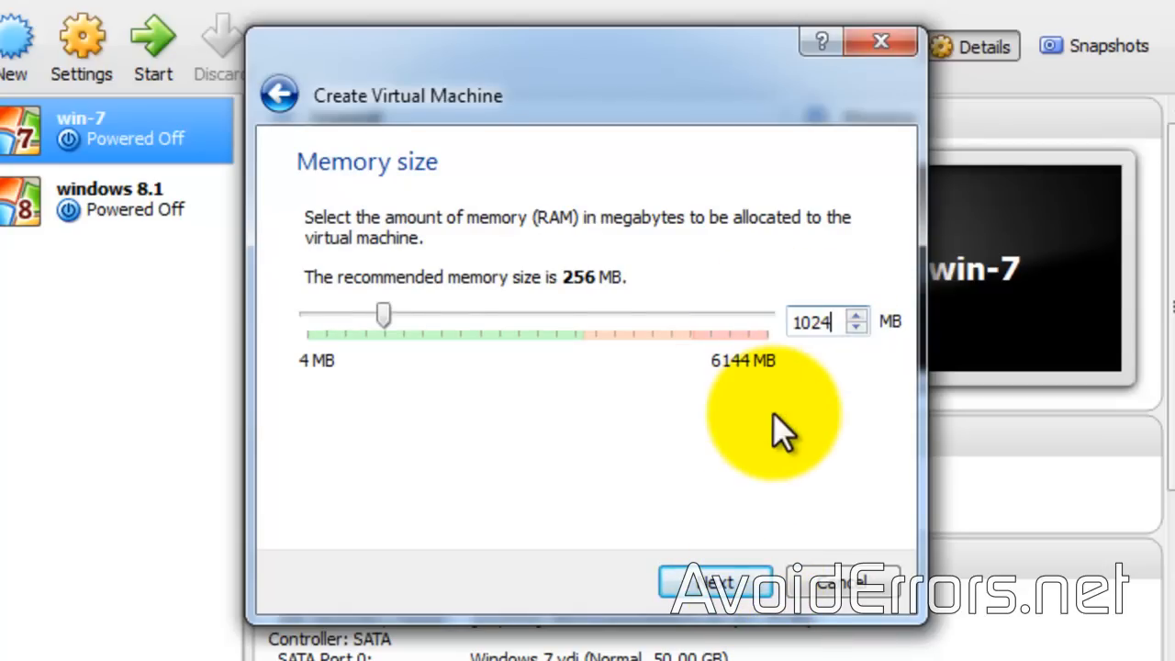
{"action": "left_click", "coordinate": [758, 588]}
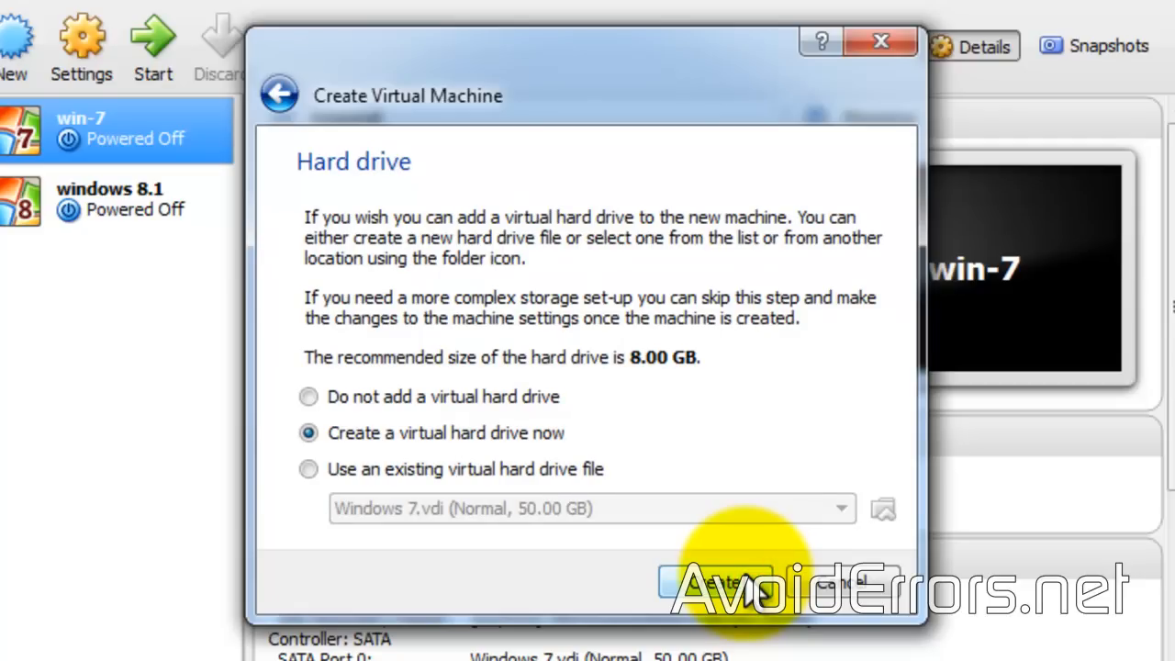
Use the ChromeOS Vanilla VDI from the Desktop as the existing hard drive and create the machine.
{"action": "left_click", "coordinate": [307, 470]}
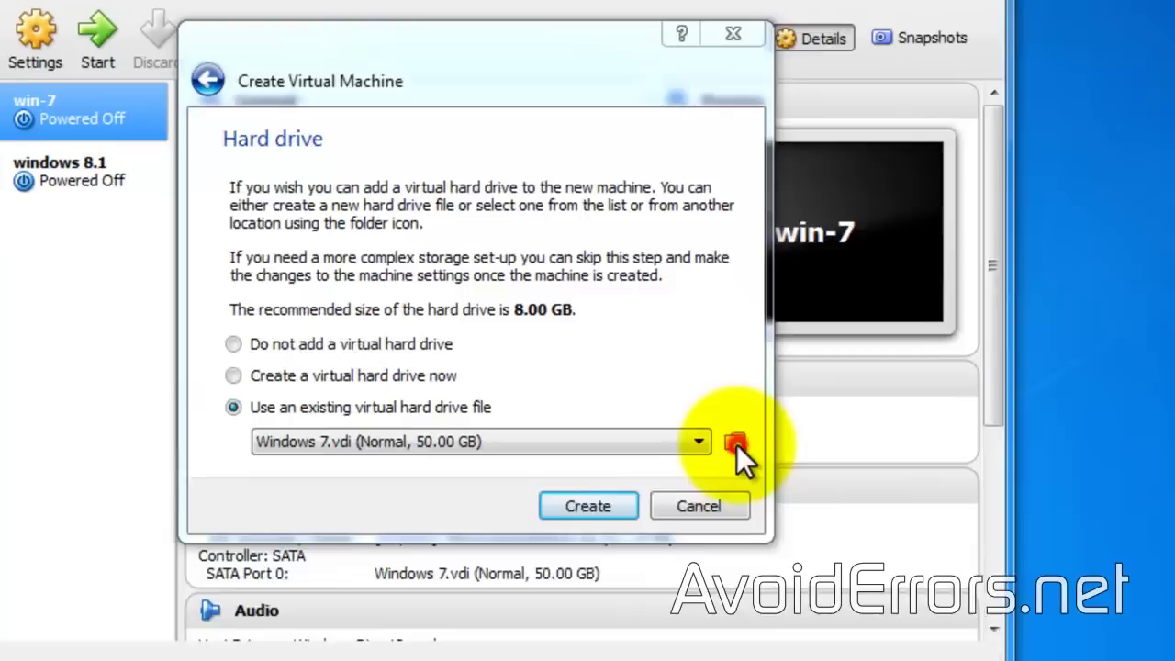
{"action": "left_click", "coordinate": [883, 510]}
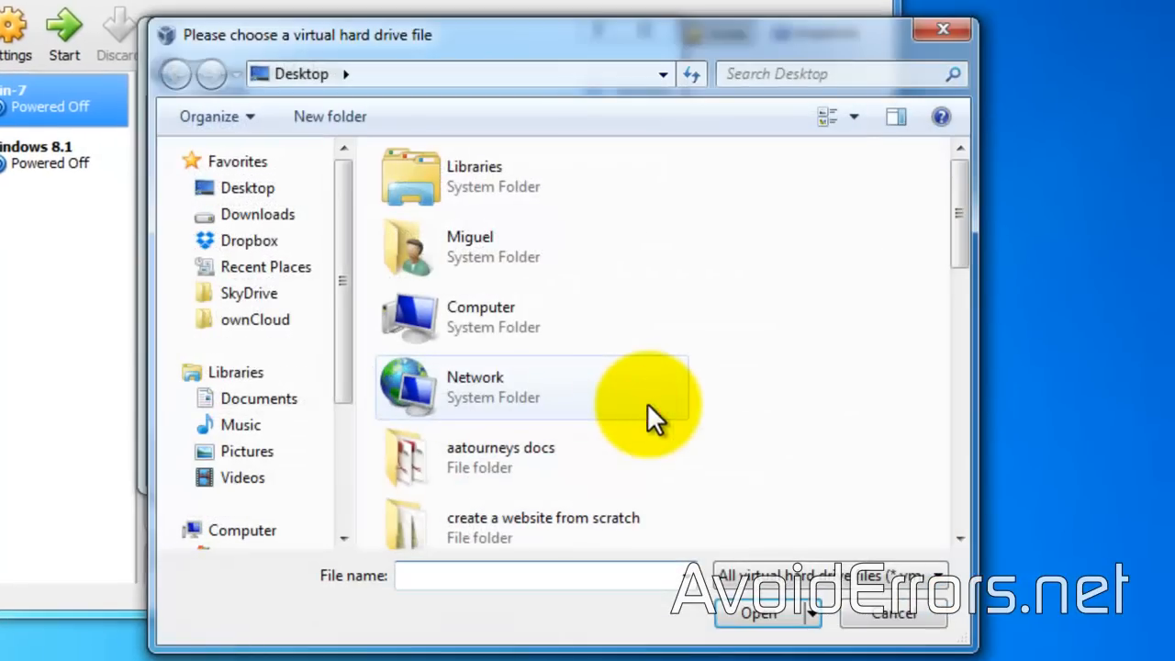
{"action": "left_click", "coordinate": [229, 188]}
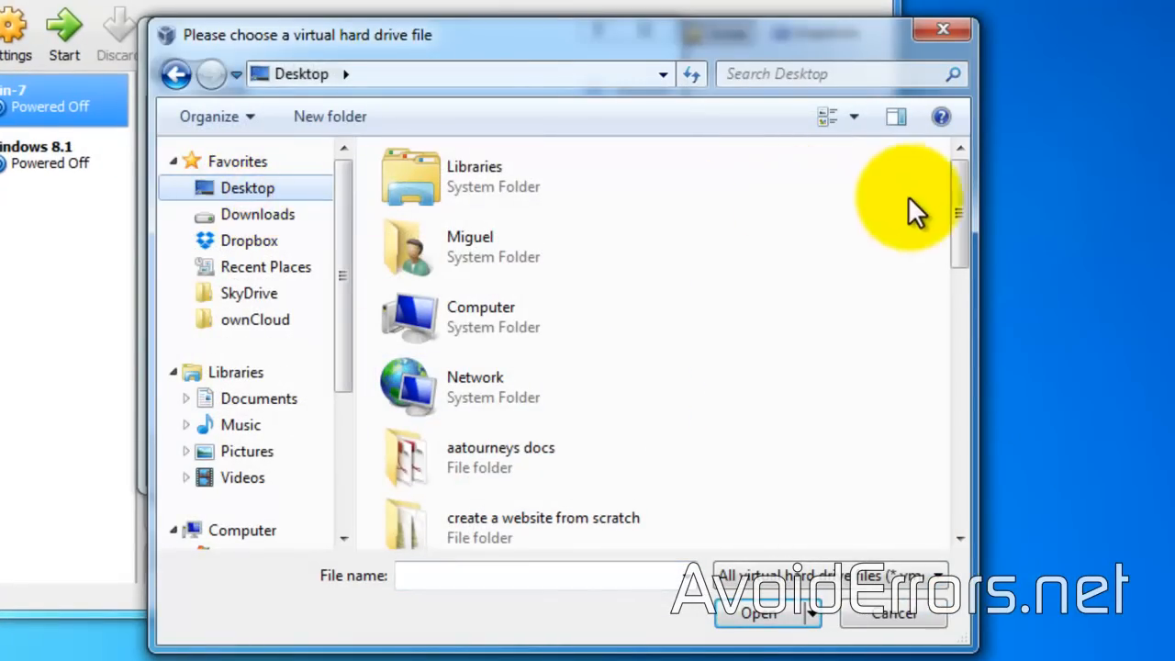
{"action": "left_click_drag", "start_coordinate": [958, 194], "coordinate": [935, 507]}
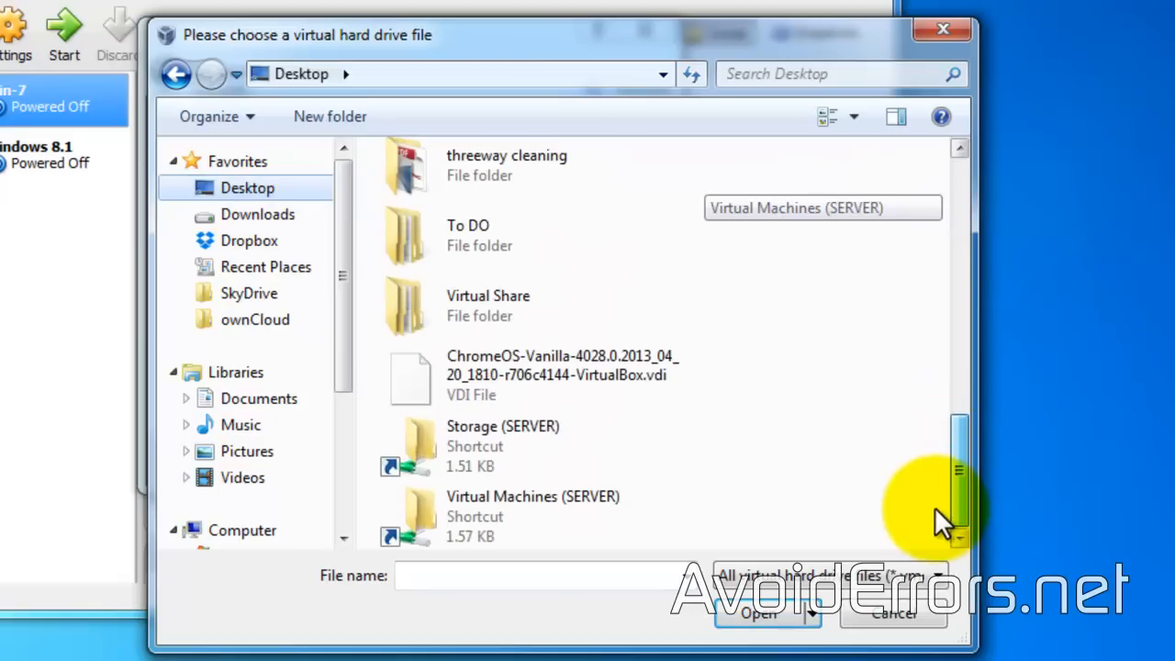
{"action": "left_click", "coordinate": [615, 372]}
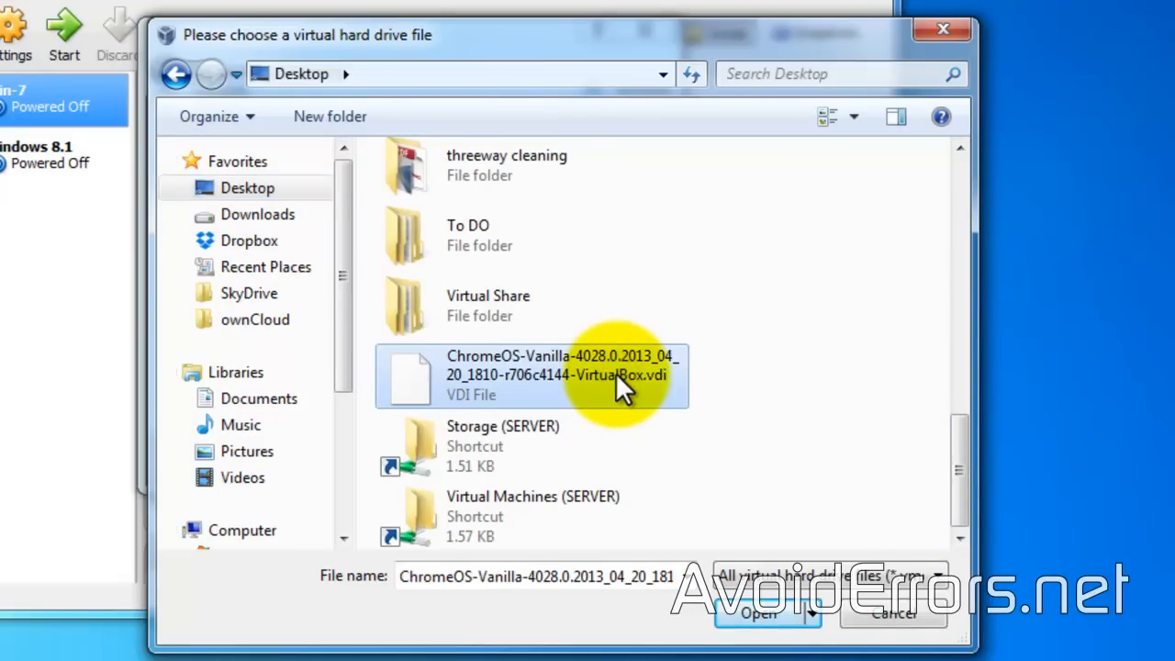
{"action": "double_click", "coordinate": [615, 372]}
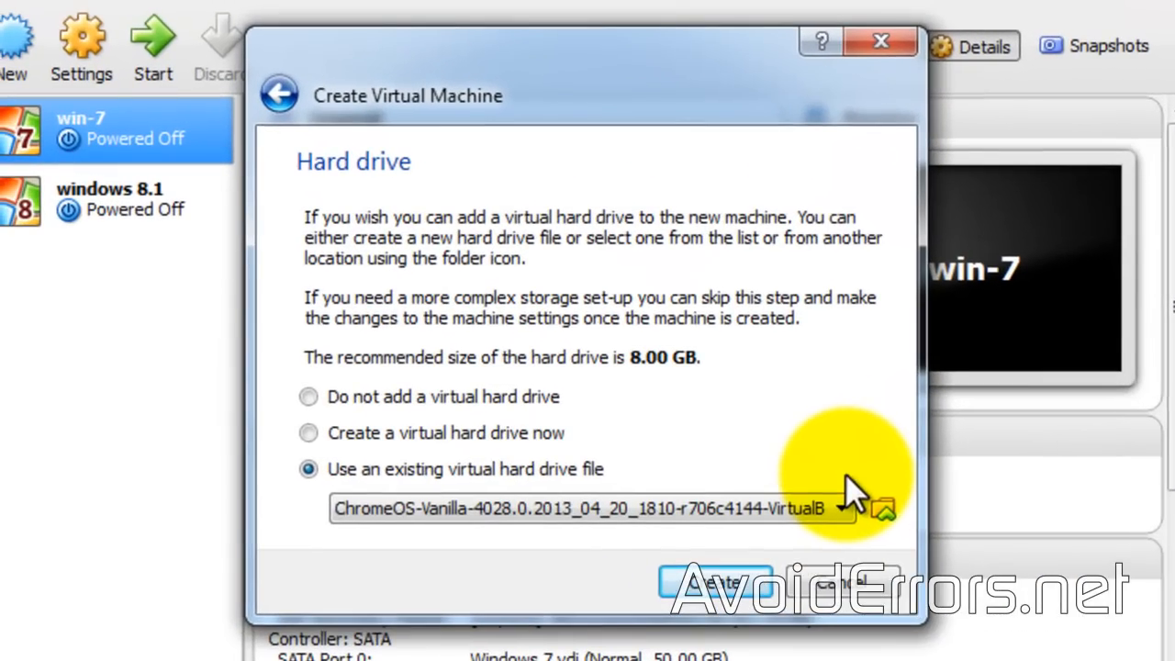
{"action": "left_click", "coordinate": [739, 585]}
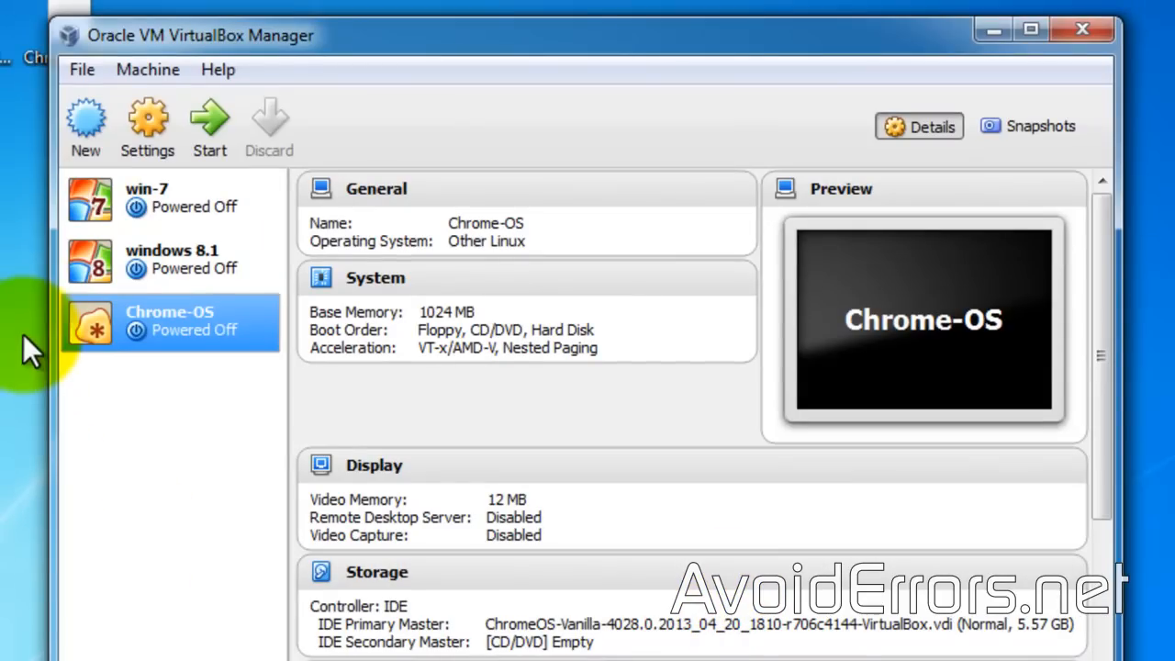
Enable PAE/NX under System > Processor for Chrome-OS and save the settings.
{"action": "left_click", "coordinate": [140, 119]}
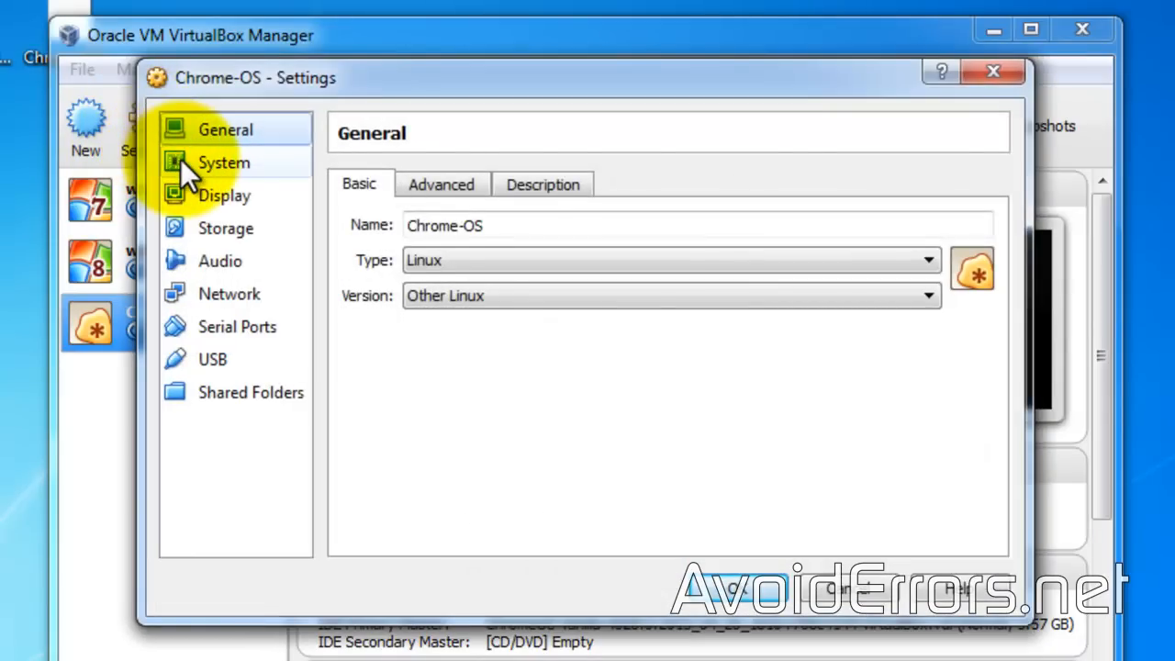
{"action": "left_click", "coordinate": [180, 159]}
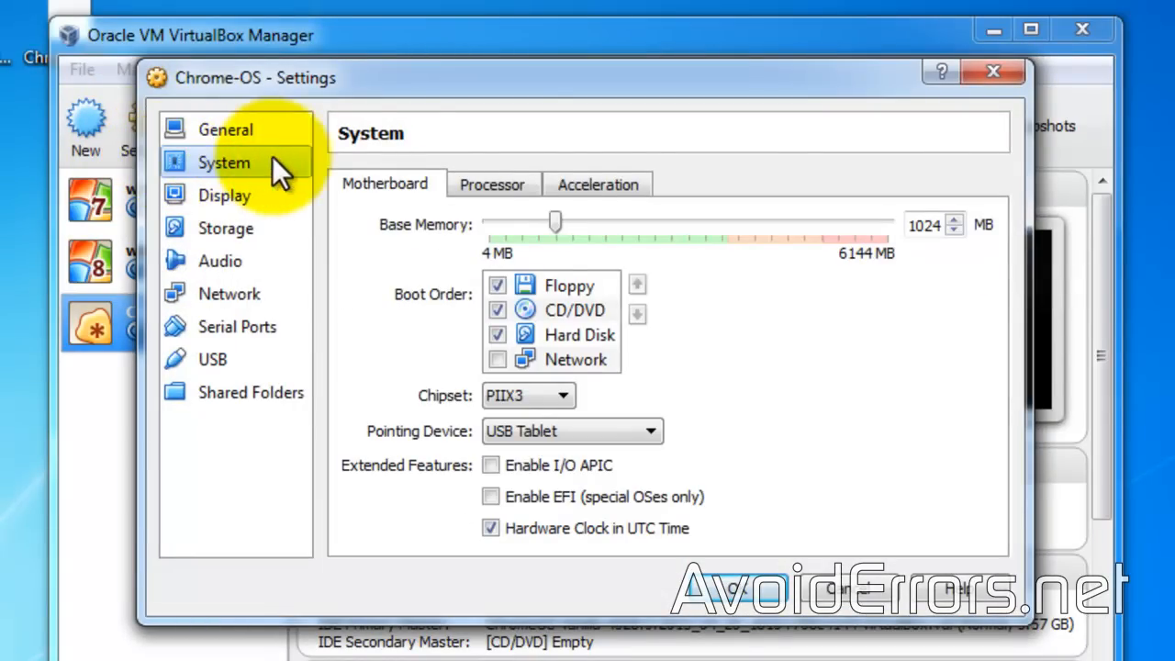
{"action": "left_click", "coordinate": [453, 185]}
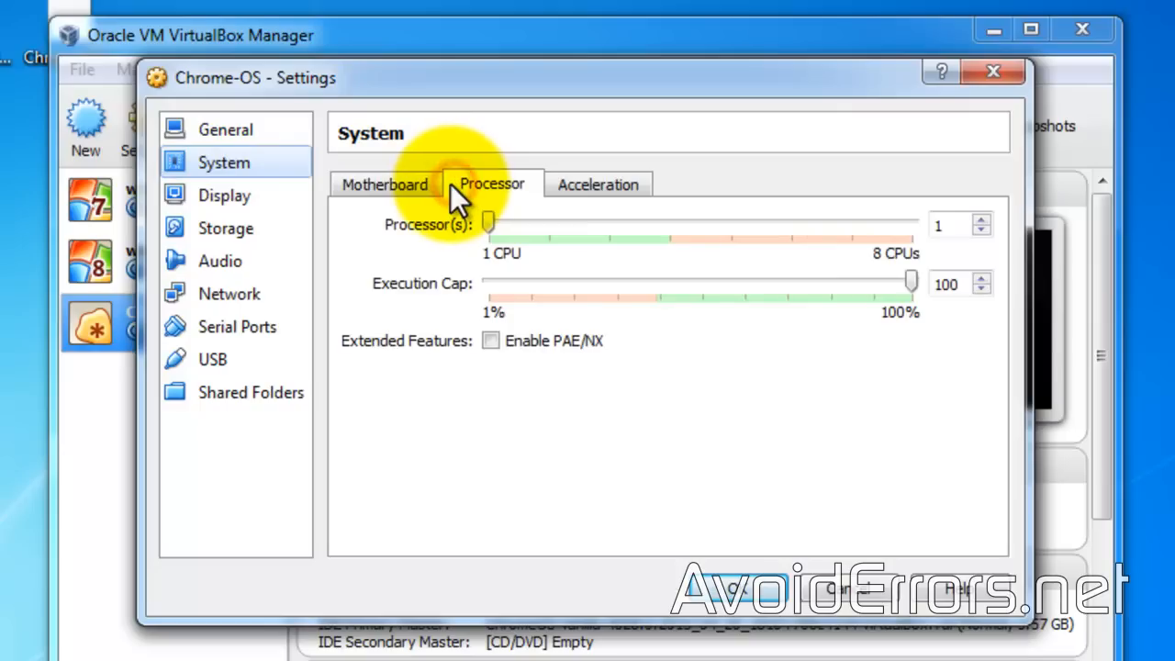
{"action": "left_click", "coordinate": [494, 342]}
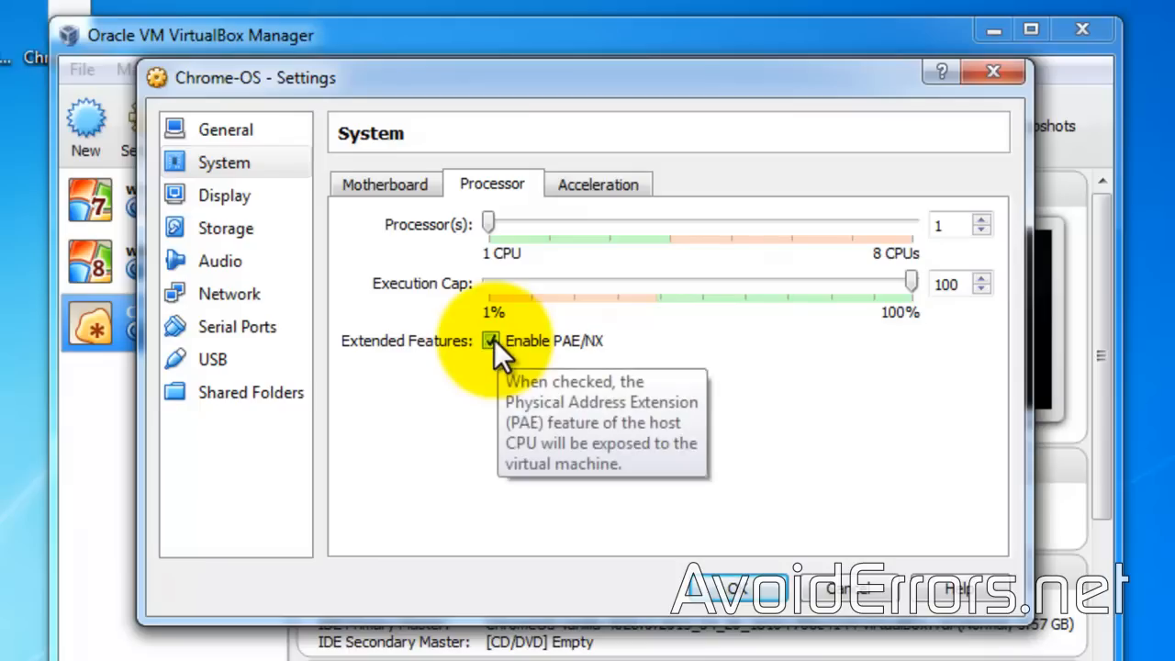
{"action": "left_click", "coordinate": [774, 595]}
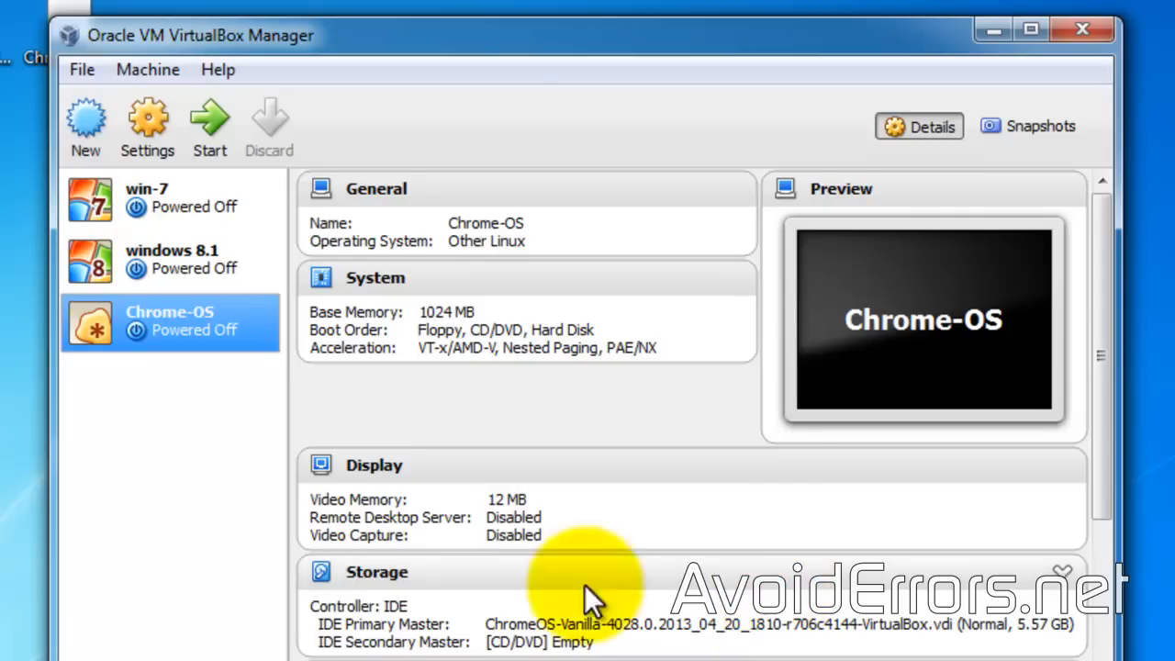
Set Adapter 1 to Intel PRO/1000 MT Desktop attached as Bridged Adapter and save.
{"action": "left_click", "coordinate": [135, 132]}
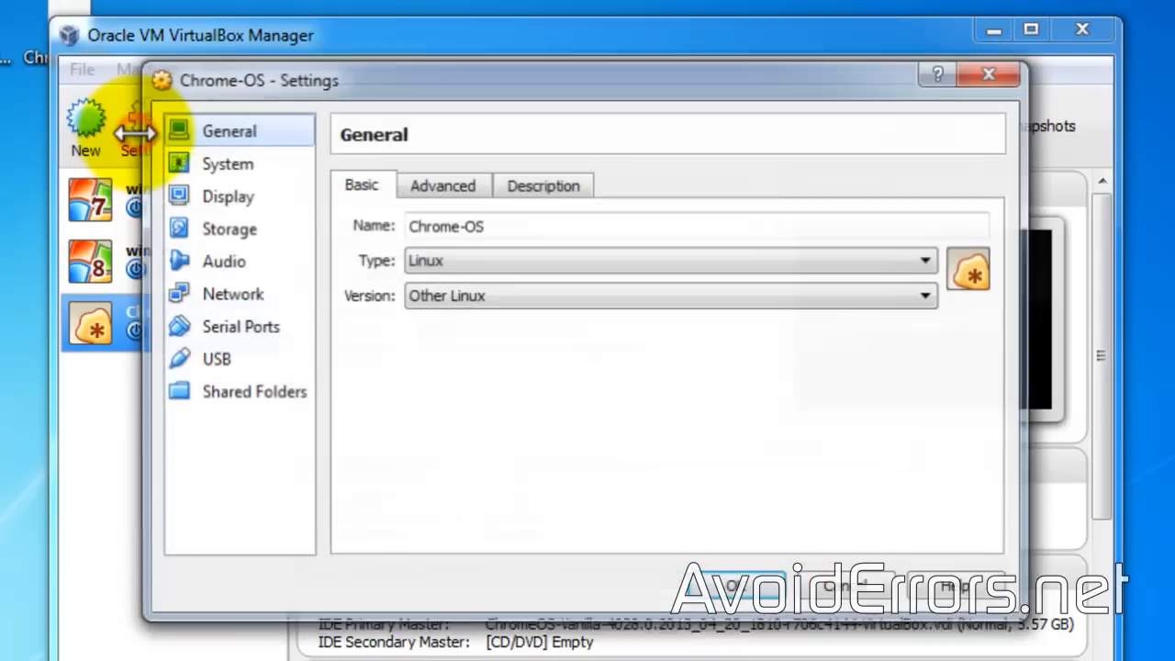
{"action": "left_click", "coordinate": [194, 291]}
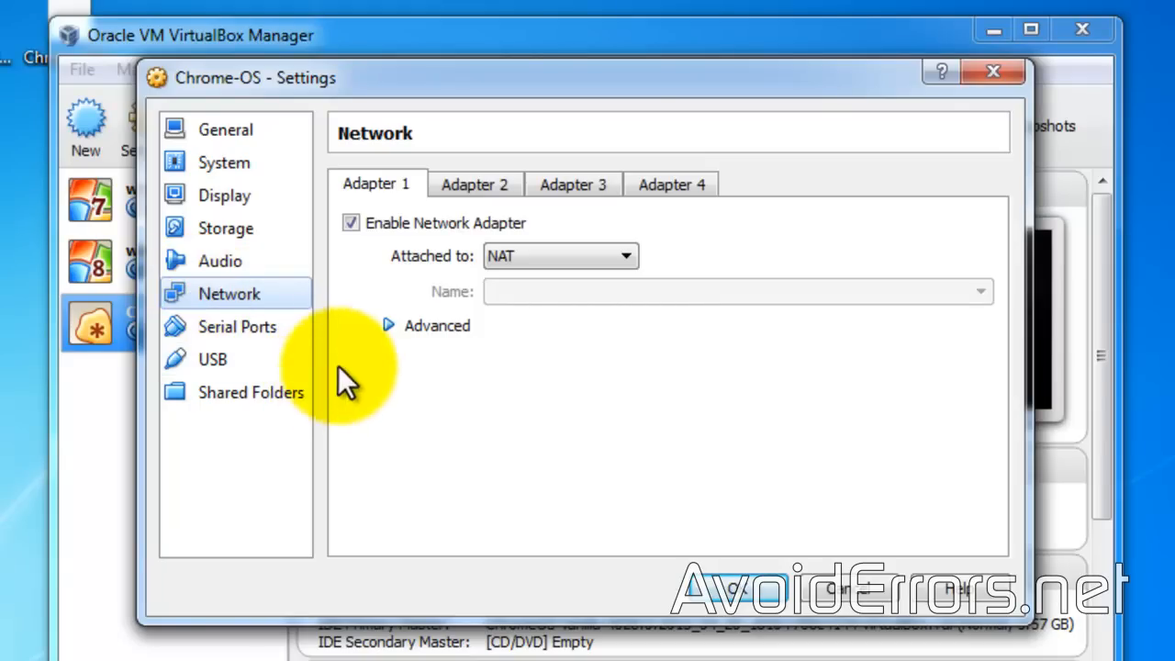
{"action": "left_click", "coordinate": [385, 325]}
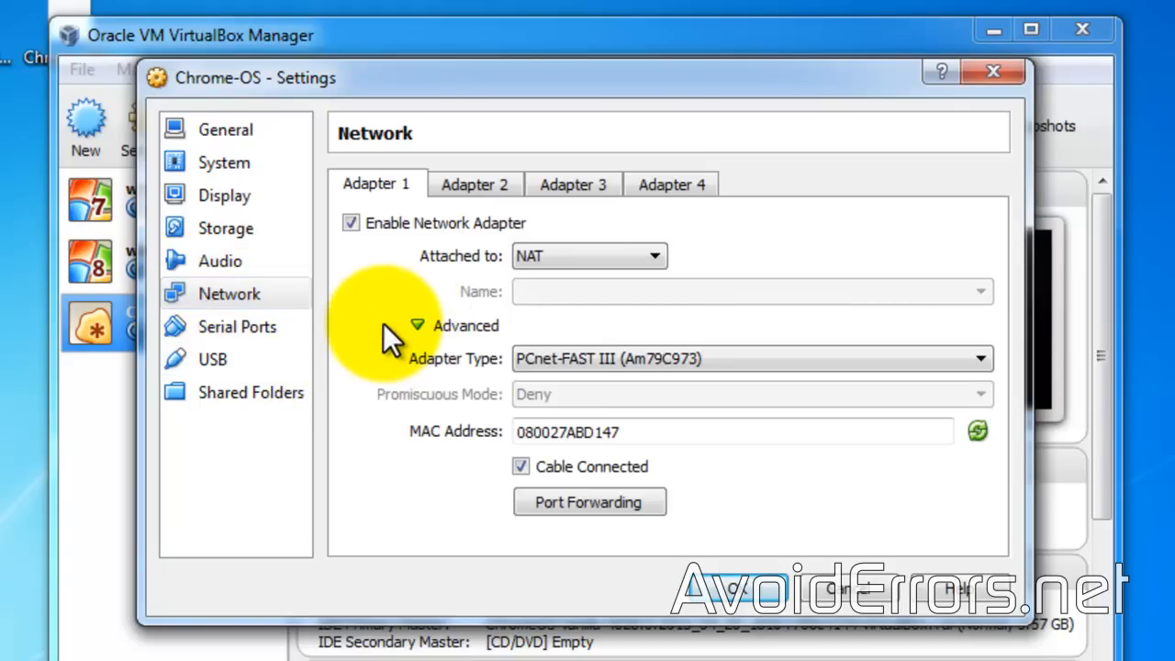
{"action": "left_click", "coordinate": [979, 357]}
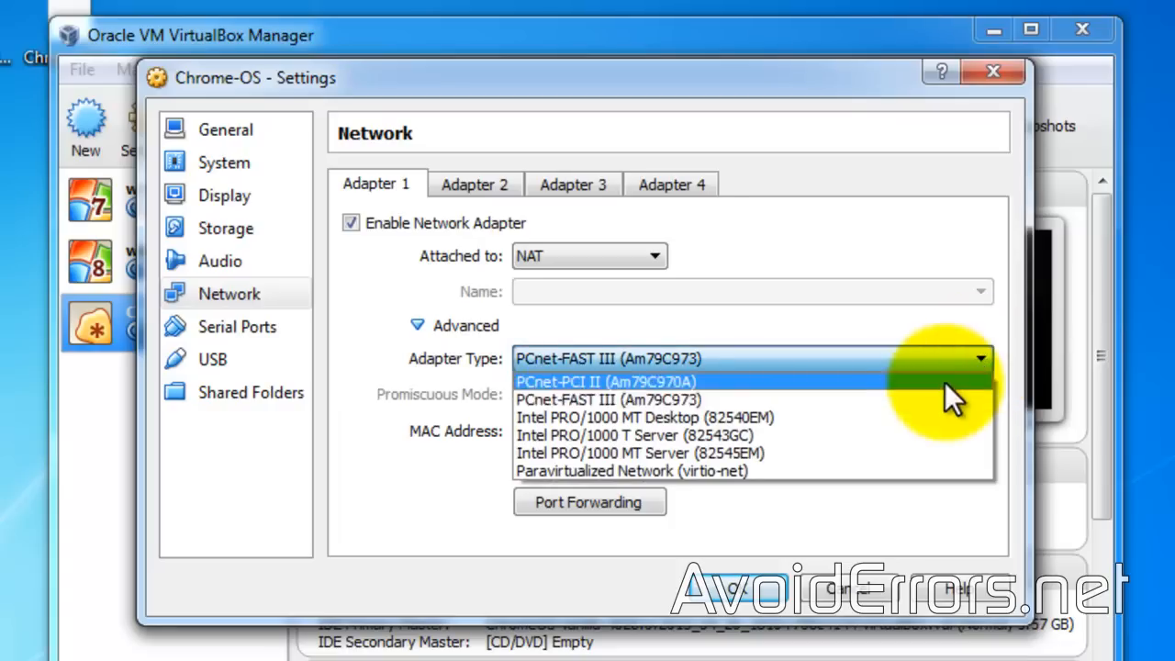
{"action": "left_click", "coordinate": [931, 416]}
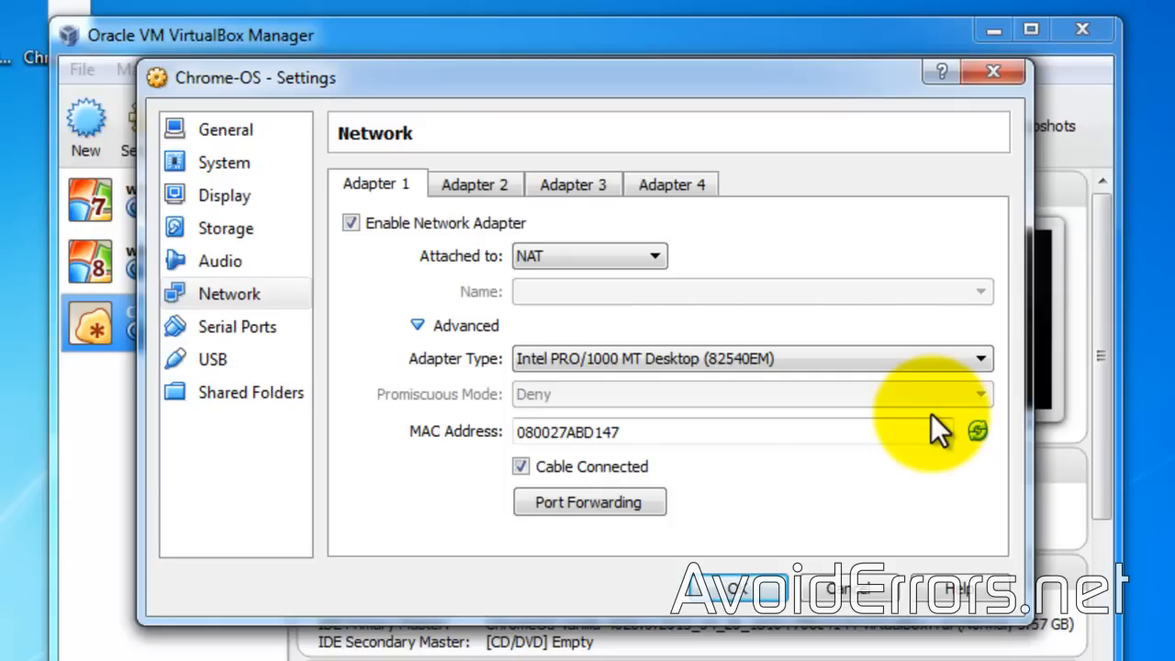
{"action": "left_click", "coordinate": [651, 256]}
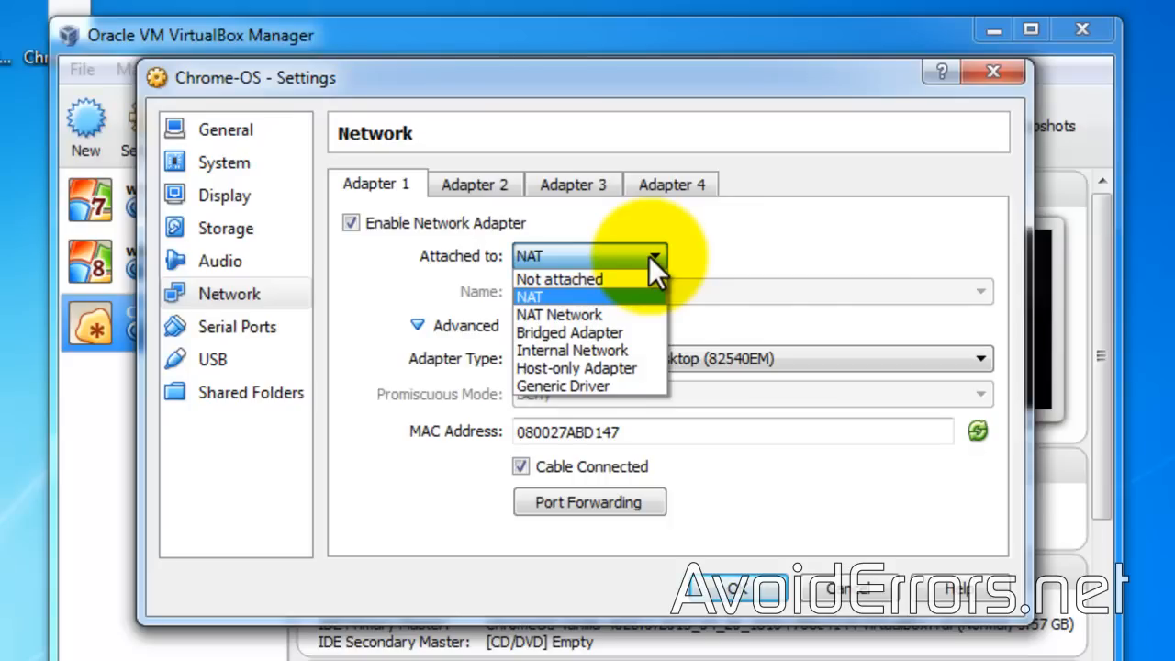
{"action": "left_click", "coordinate": [624, 329]}
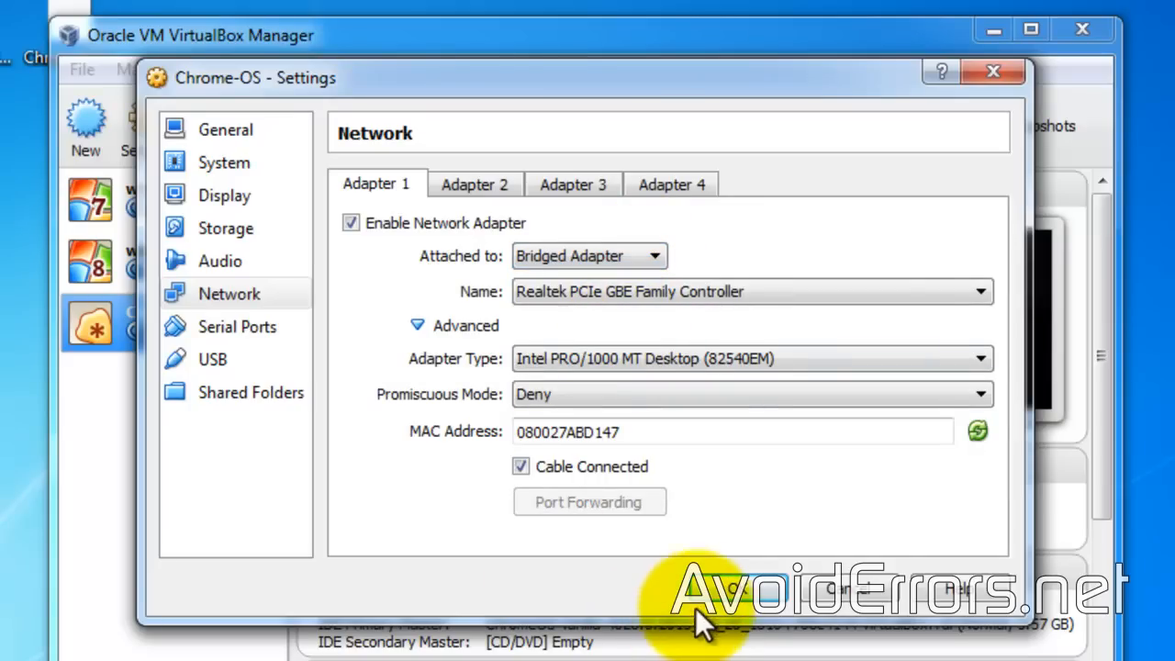
{"action": "left_click", "coordinate": [712, 588]}
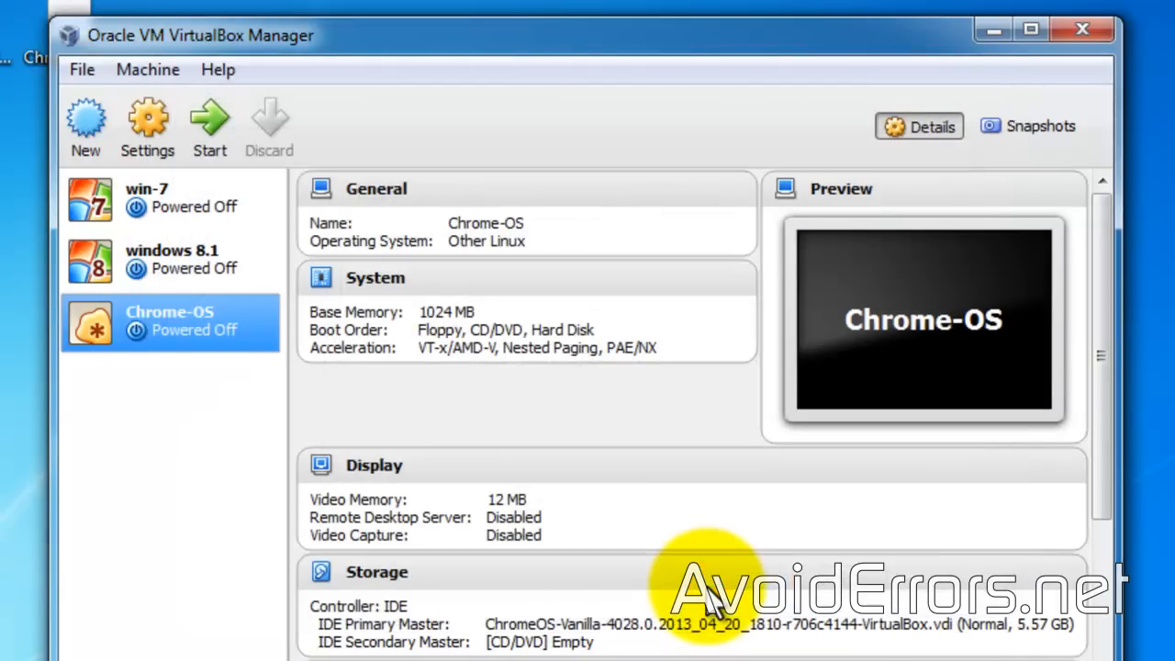
Start the Chrome-OS machine and minimise the Manager to show the VM window.
{"action": "left_click", "coordinate": [213, 120]}
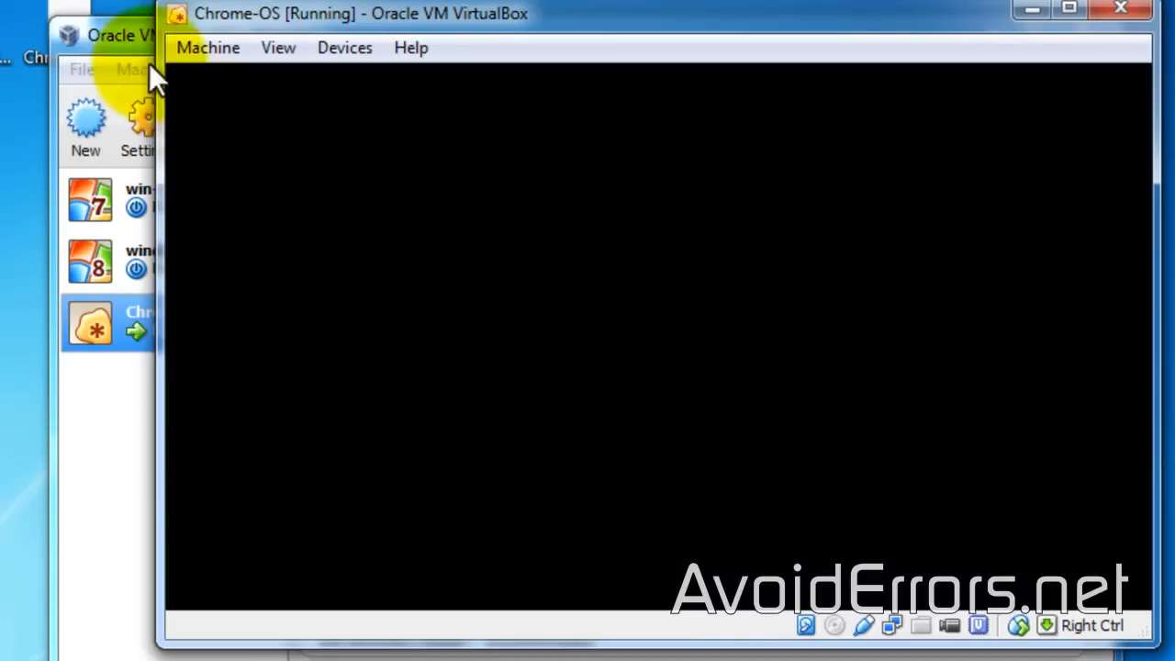
{"action": "left_click", "coordinate": [122, 34]}
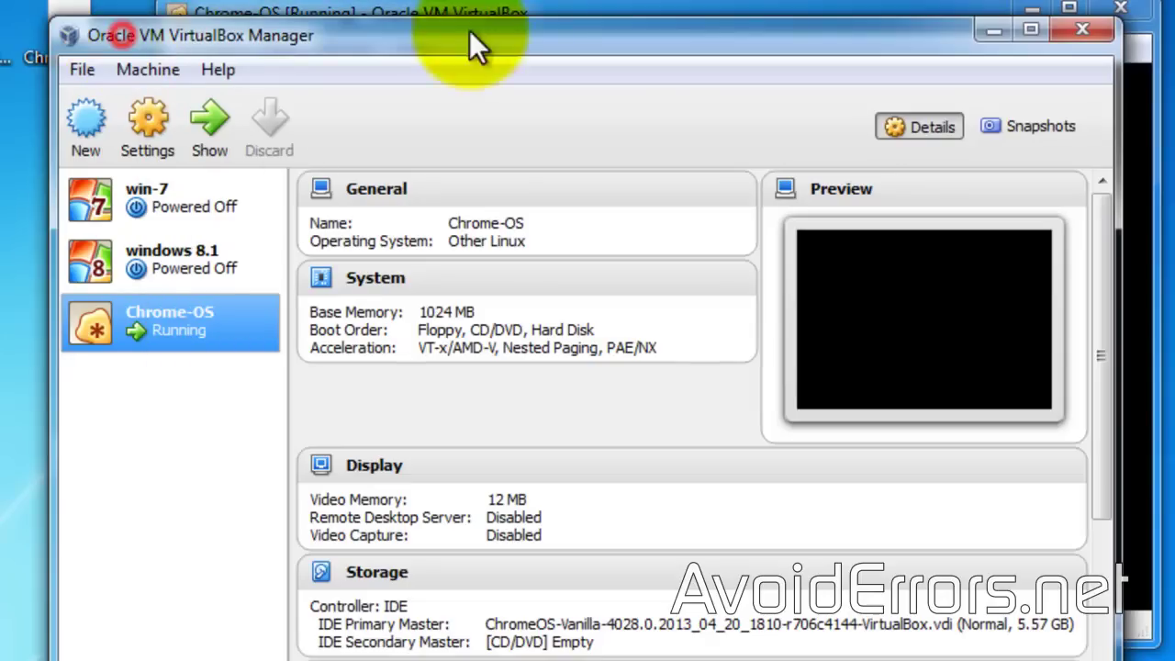
{"action": "left_click", "coordinate": [994, 30]}
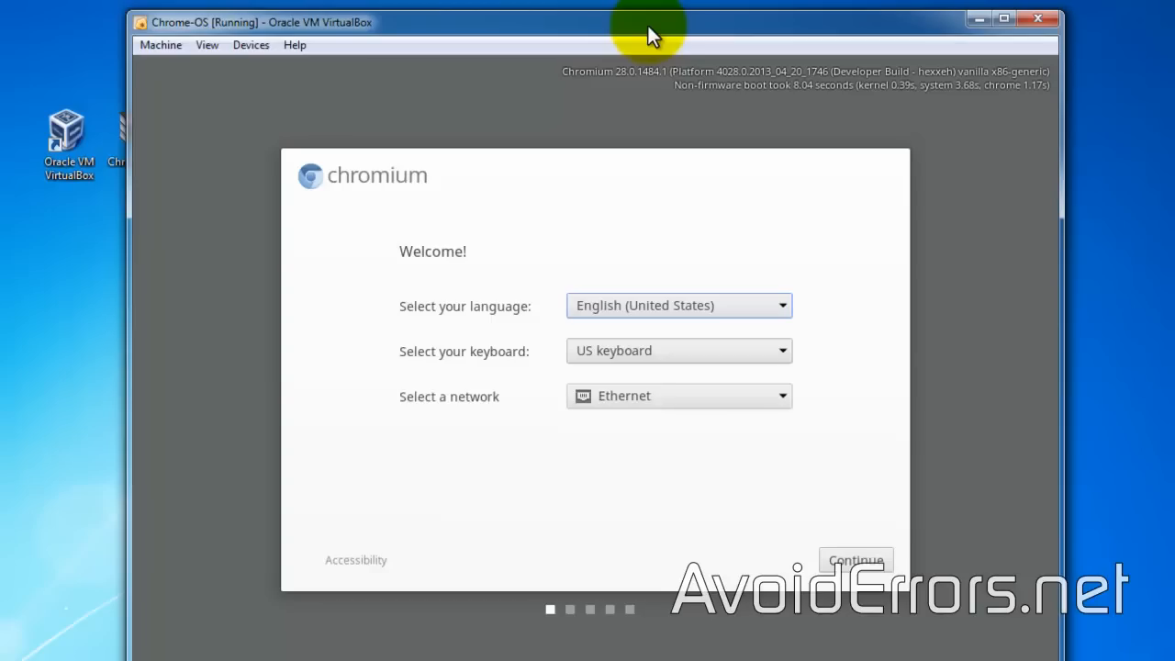
Keep Ethernet as the network, disable mouse integration and continue past the welcome screen.
{"action": "left_click", "coordinate": [678, 287]}
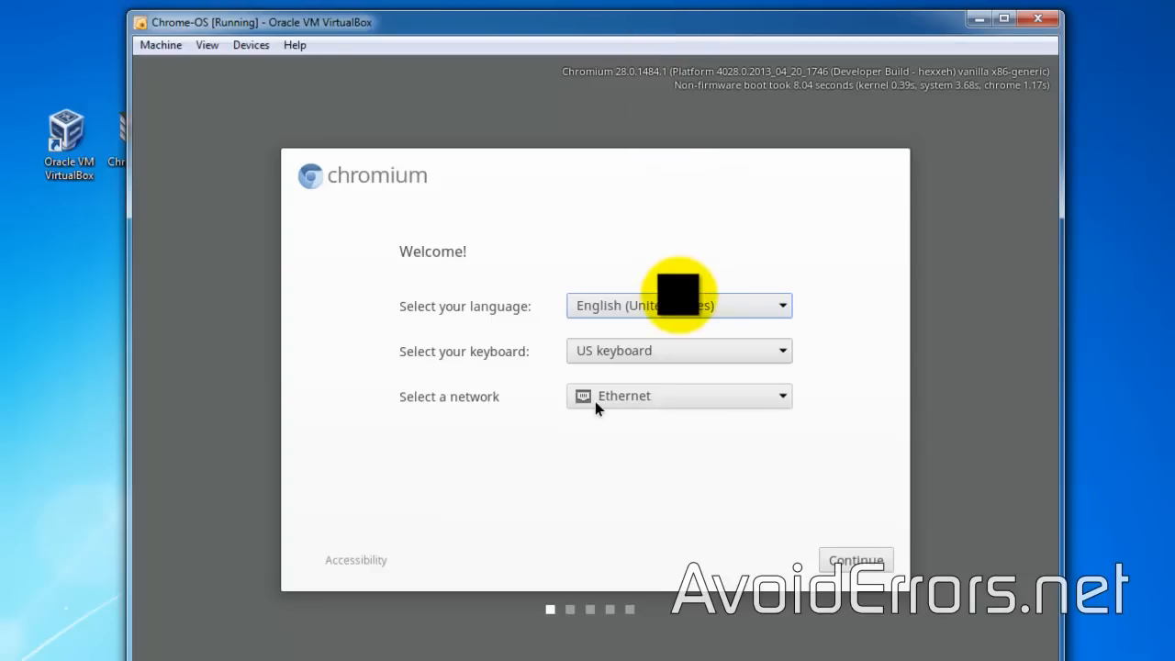
{"action": "left_click", "coordinate": [594, 402]}
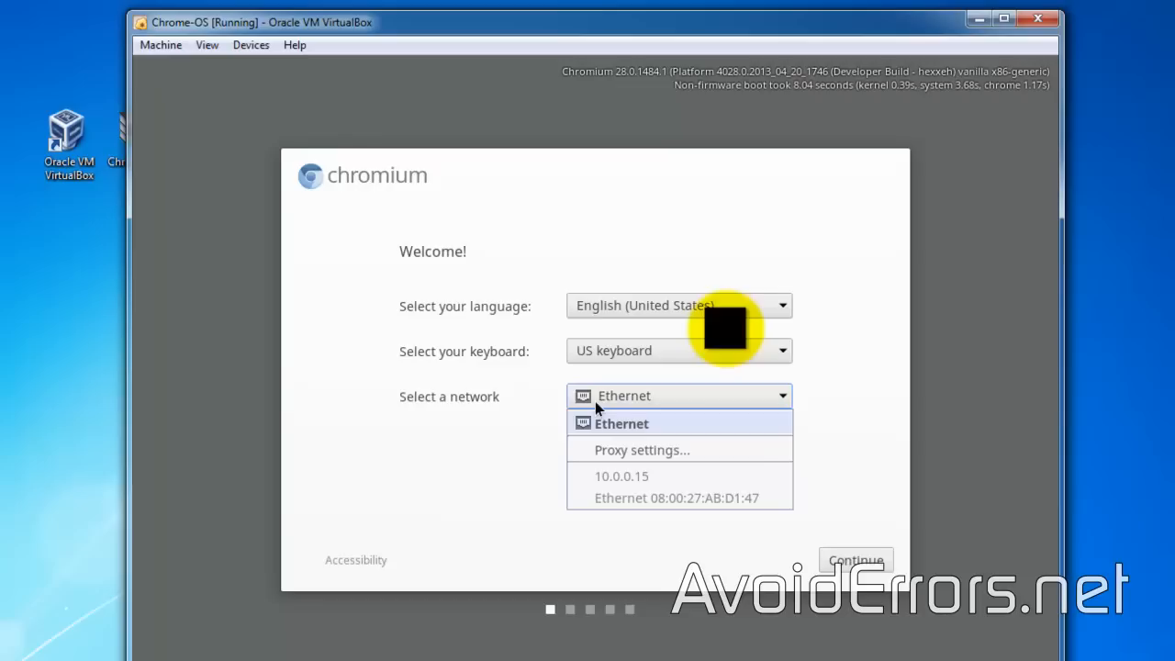
{"action": "left_click", "coordinate": [161, 45]}
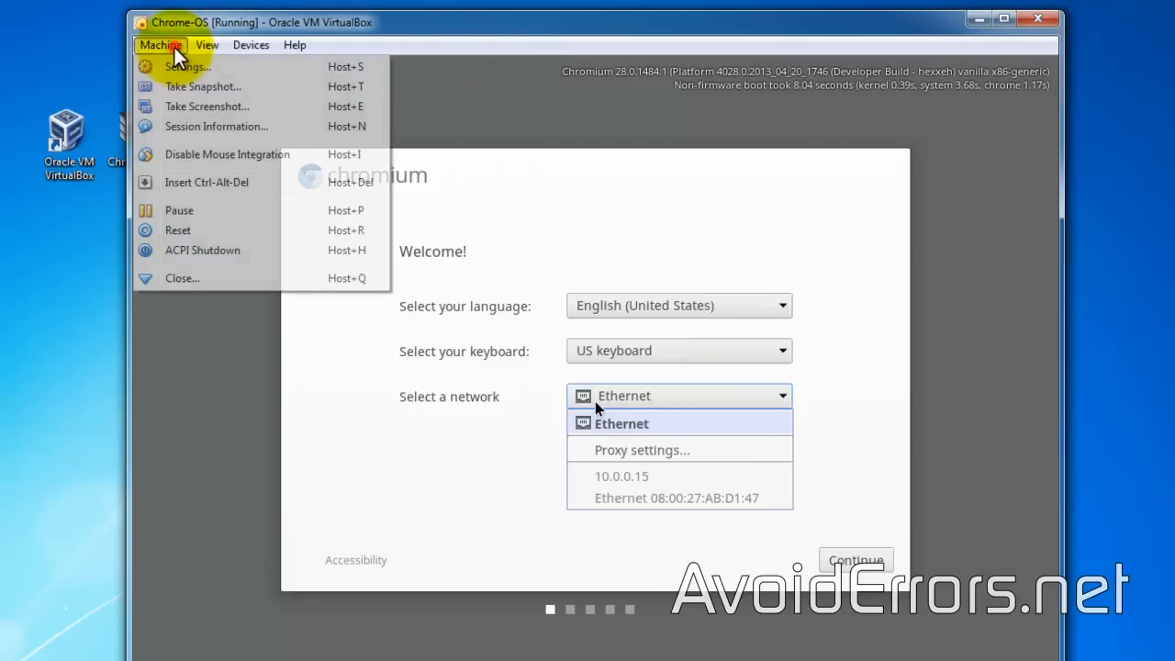
{"action": "left_click", "coordinate": [209, 157]}
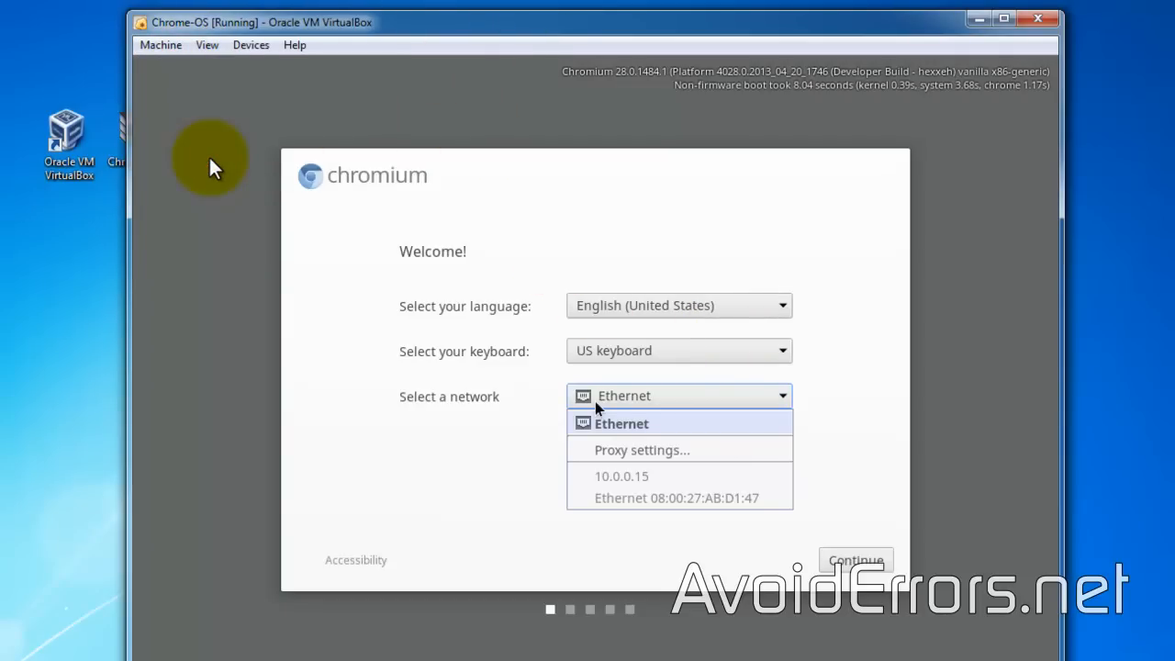
{"action": "key", "text": "Escape"}
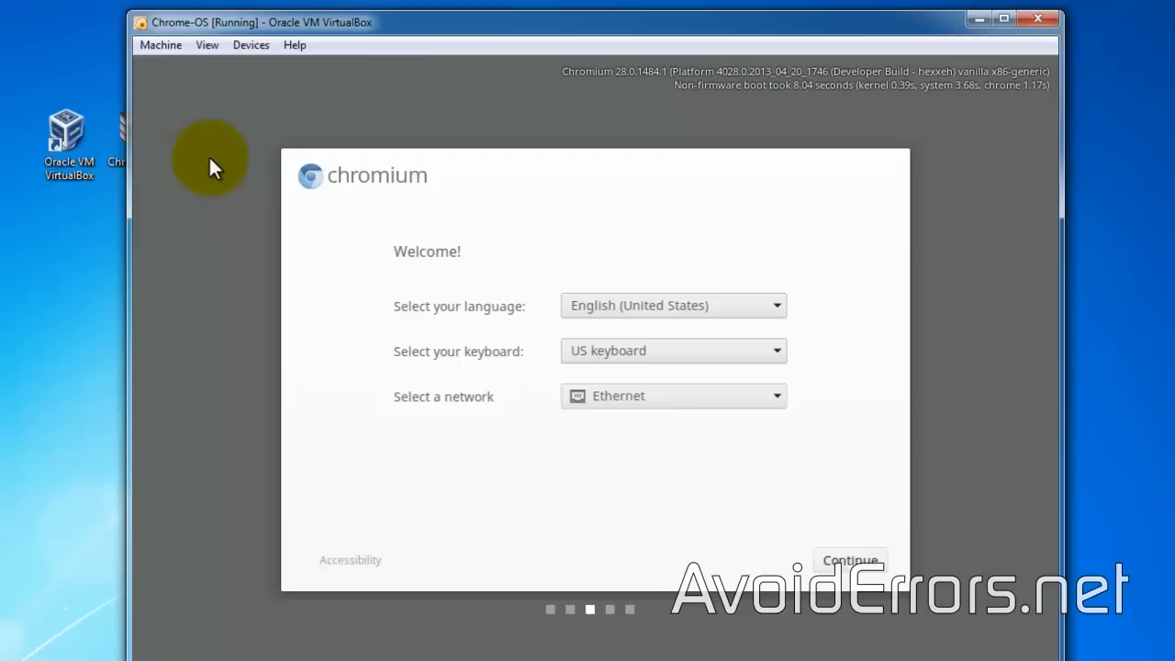
{"action": "key", "text": "Return"}
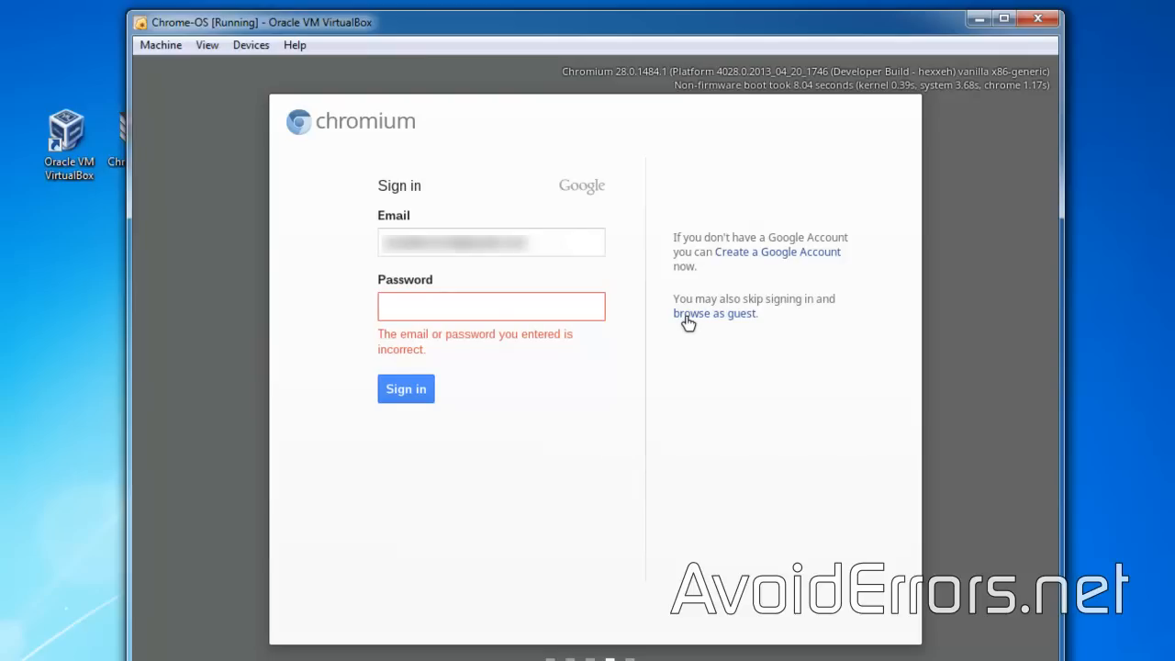
Skip sign-in and browse Chromium OS as a guest.
{"action": "left_click", "coordinate": [687, 315]}
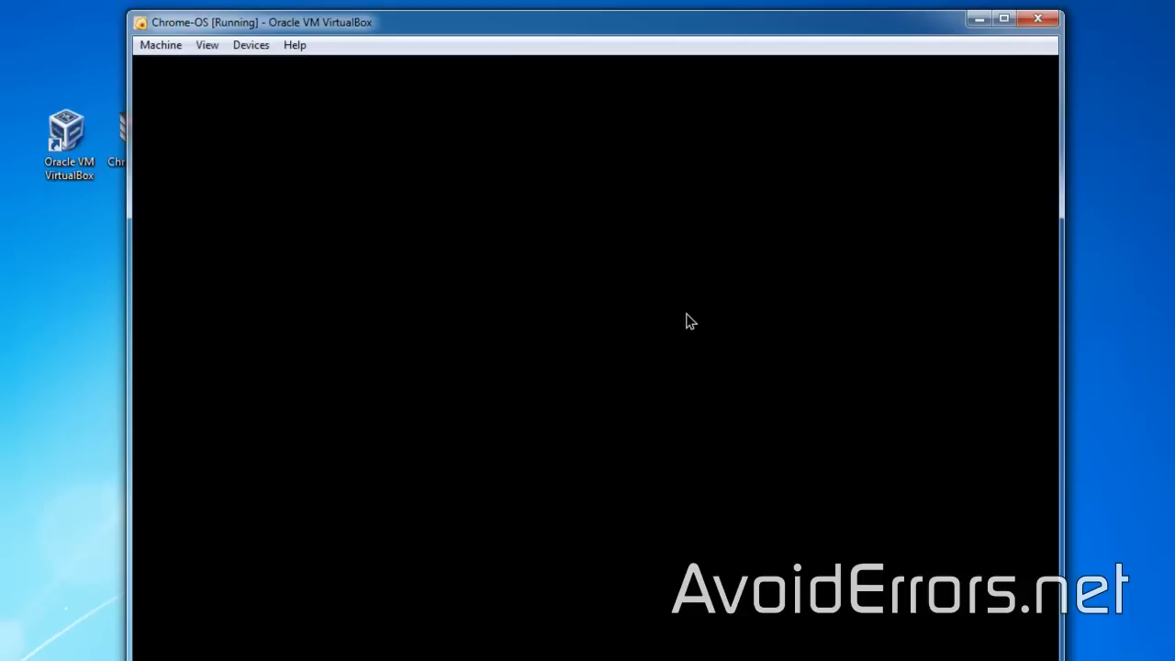